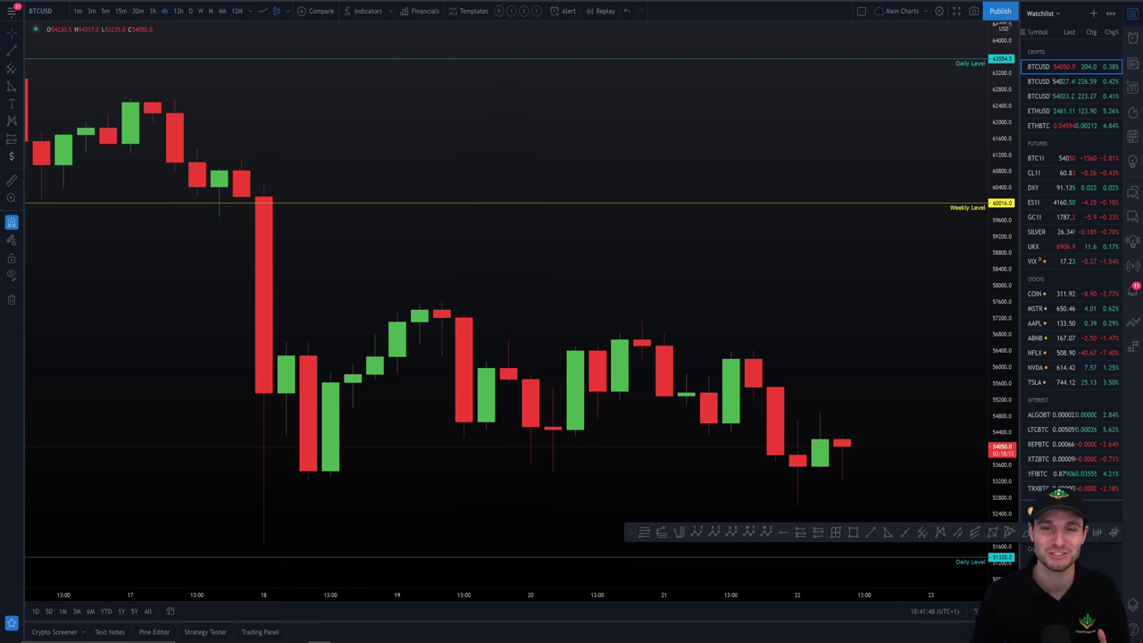
Step: Load the ETHBTC weekly chart and zoom into its 2019–2021 price action
left_click(1041, 111)
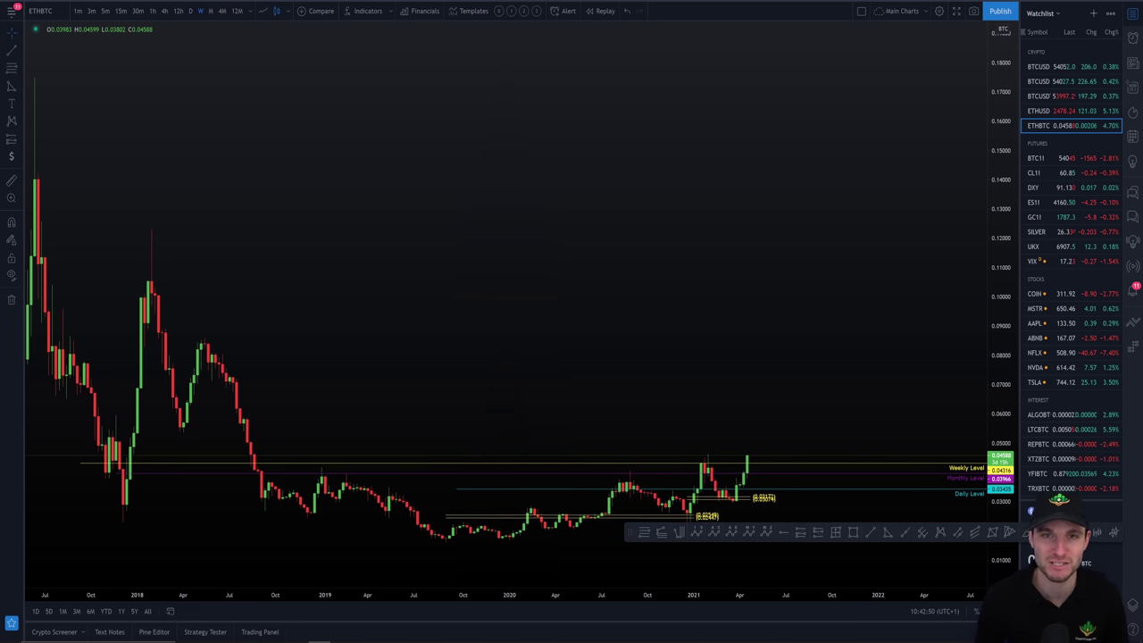
scroll(322, 488, "up", 5)
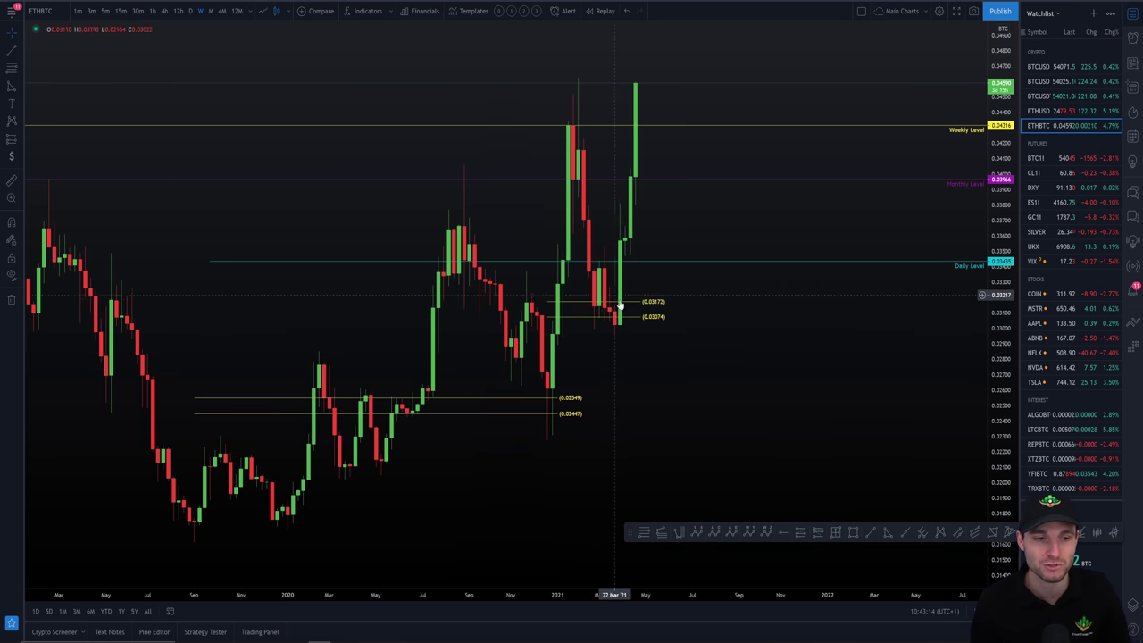
Step: View ETHBTC on monthly candles, then return to weekly and zoom out to show history from 2018
left_click(211, 11)
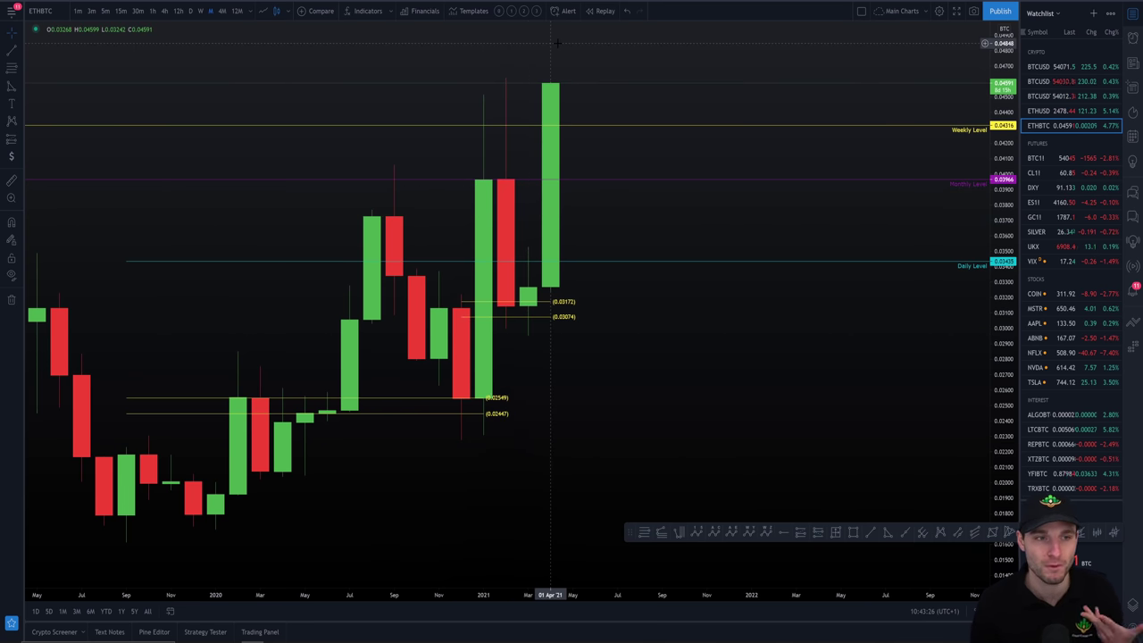
left_click(204, 10)
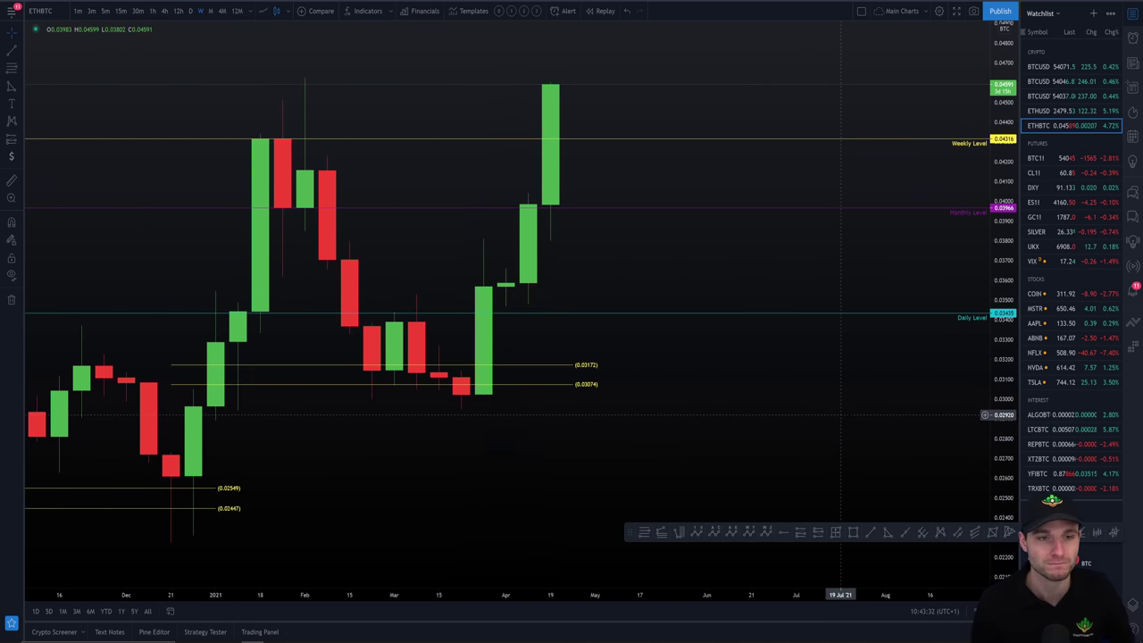
scroll(840, 417, "down", 10)
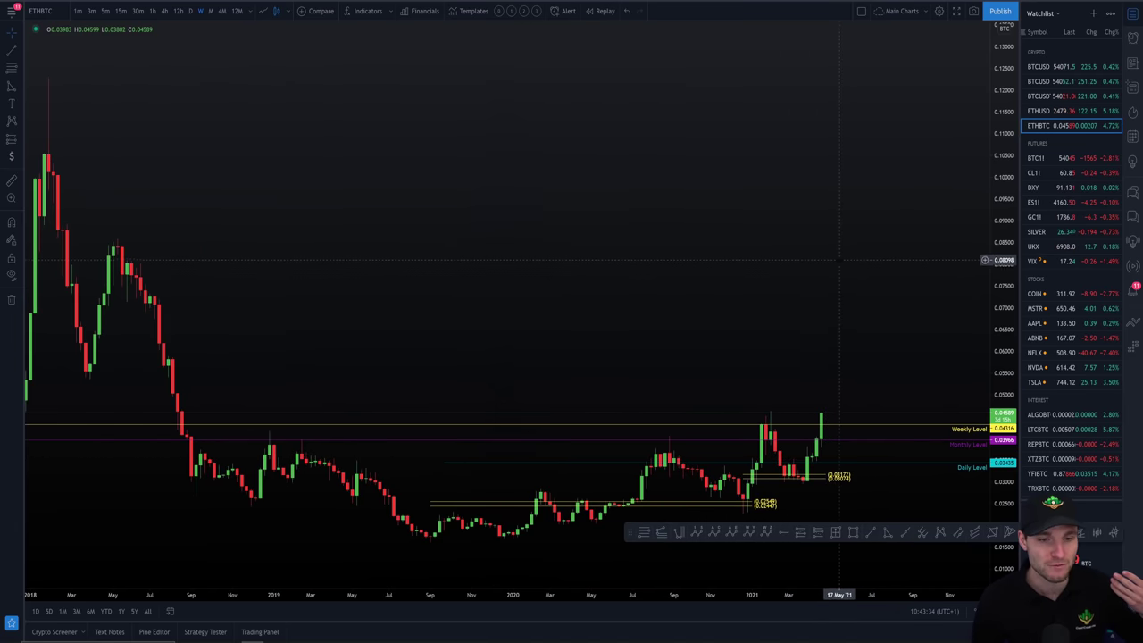
scroll(838, 259, "down", 4)
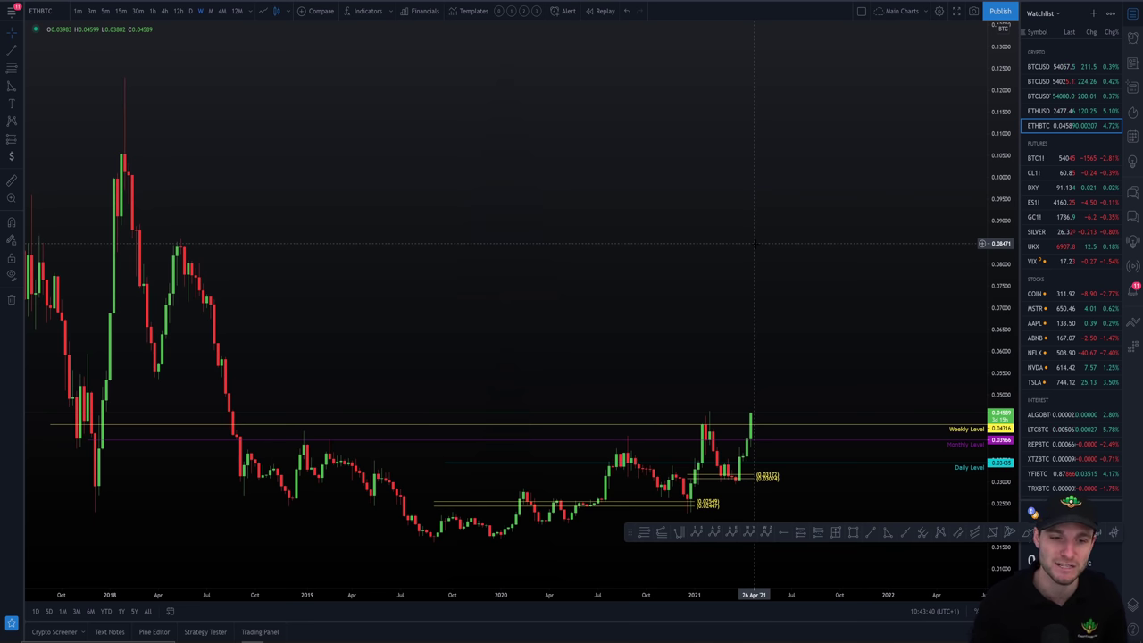
scroll(754, 243, "up", 4)
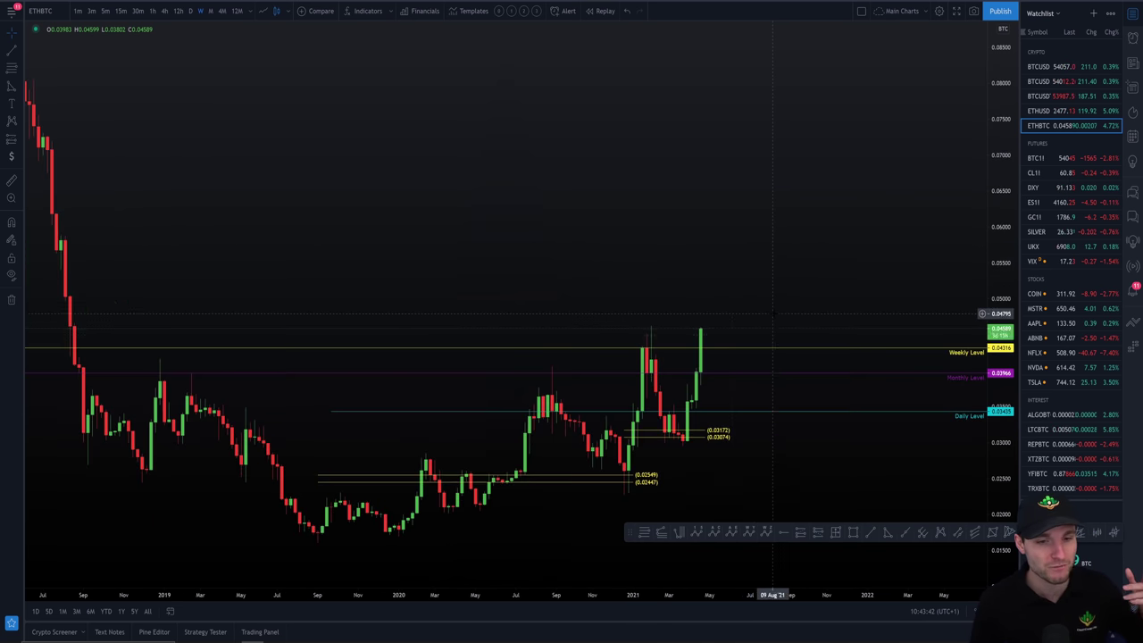
scroll(736, 323, "down", 2)
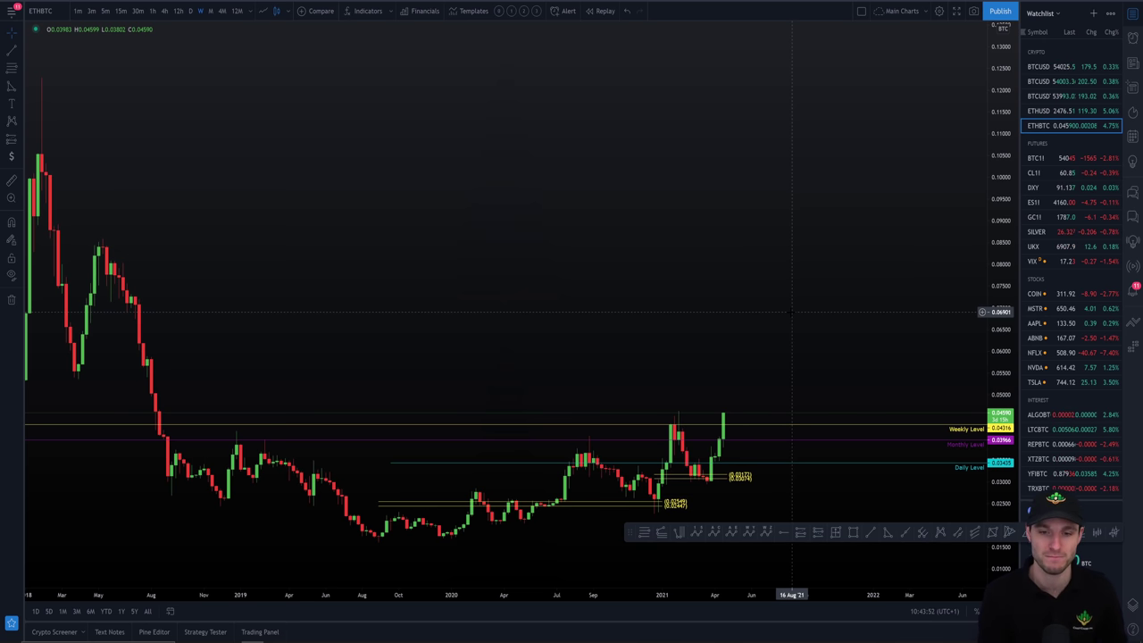
scroll(670, 304, "right", 3)
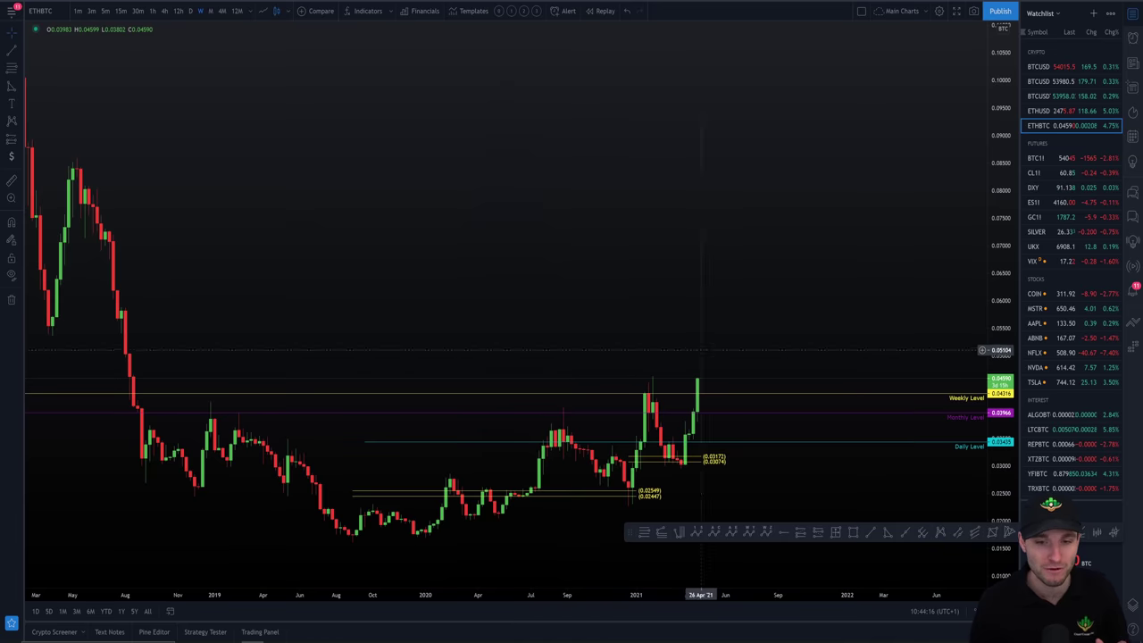
Step: Zoom in and out on the ETHBTC weekly chart, shifting it slightly along the time axis
scroll(714, 360, "up", 2)
scroll(714, 360, "up", 1)
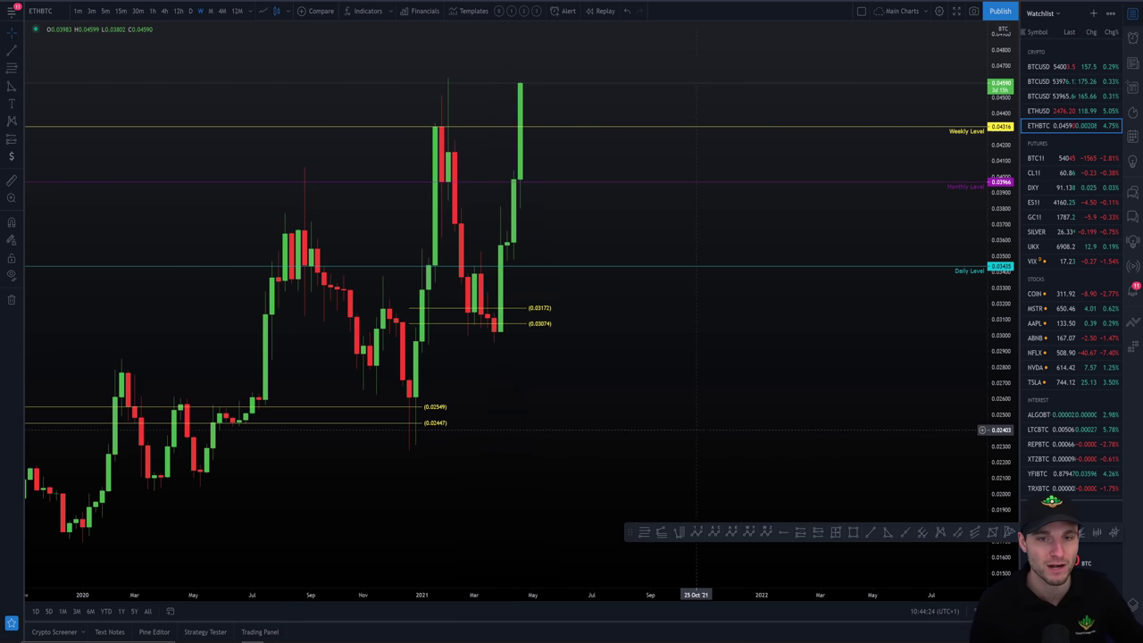
scroll(753, 428, "down", 2)
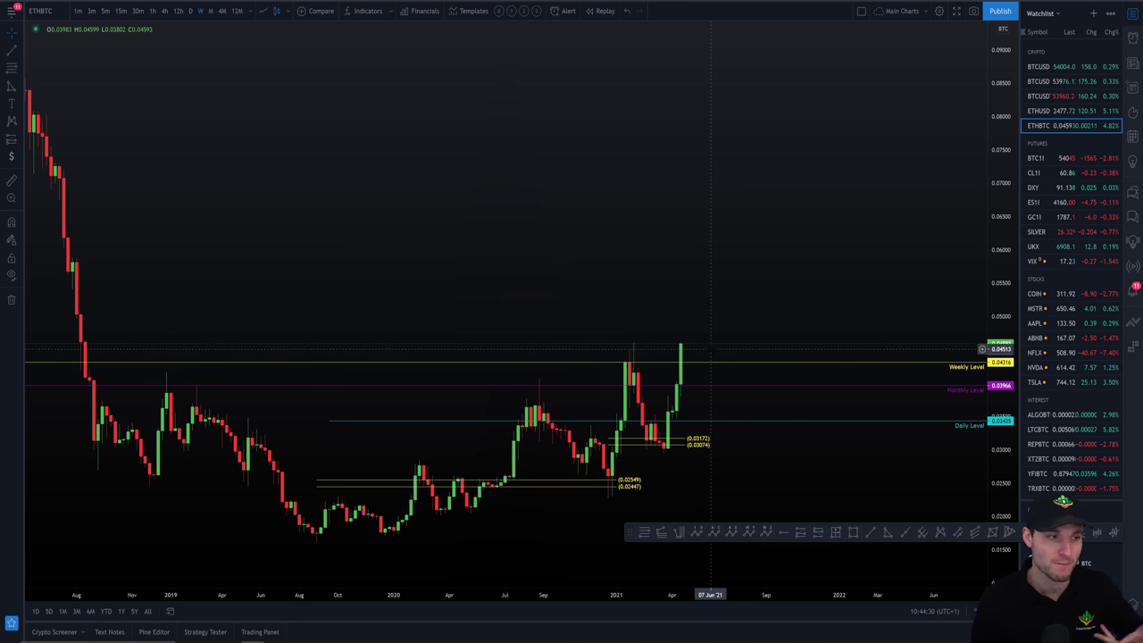
scroll(712, 348, "up", 1)
scroll(731, 268, "down", 1)
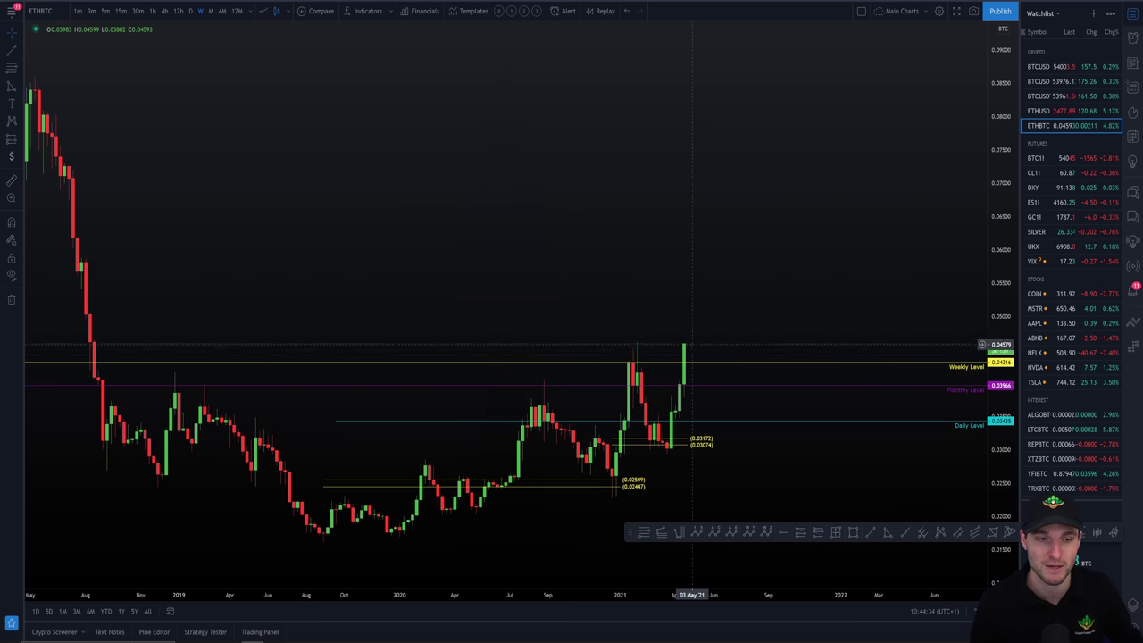
scroll(759, 329, "down", 1)
left_click_drag(764, 326, 724, 309)
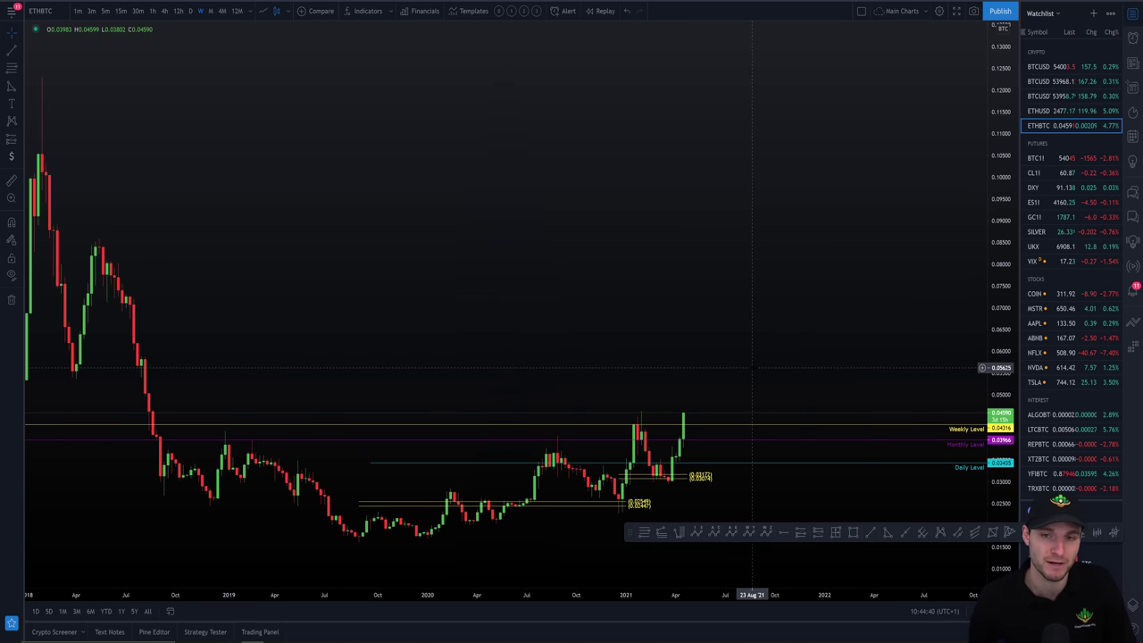
Step: Pan the ETHBTC weekly chart across 2018–2020, then back to the 2021 candles
scroll(753, 366, "up", 2)
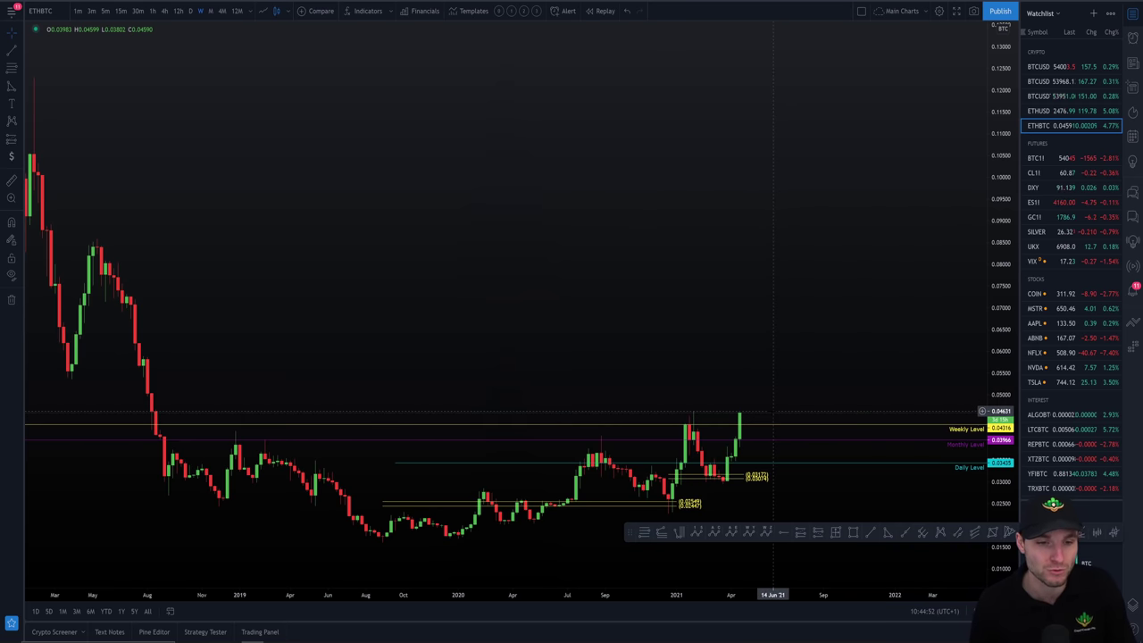
scroll(752, 409, "up", 3)
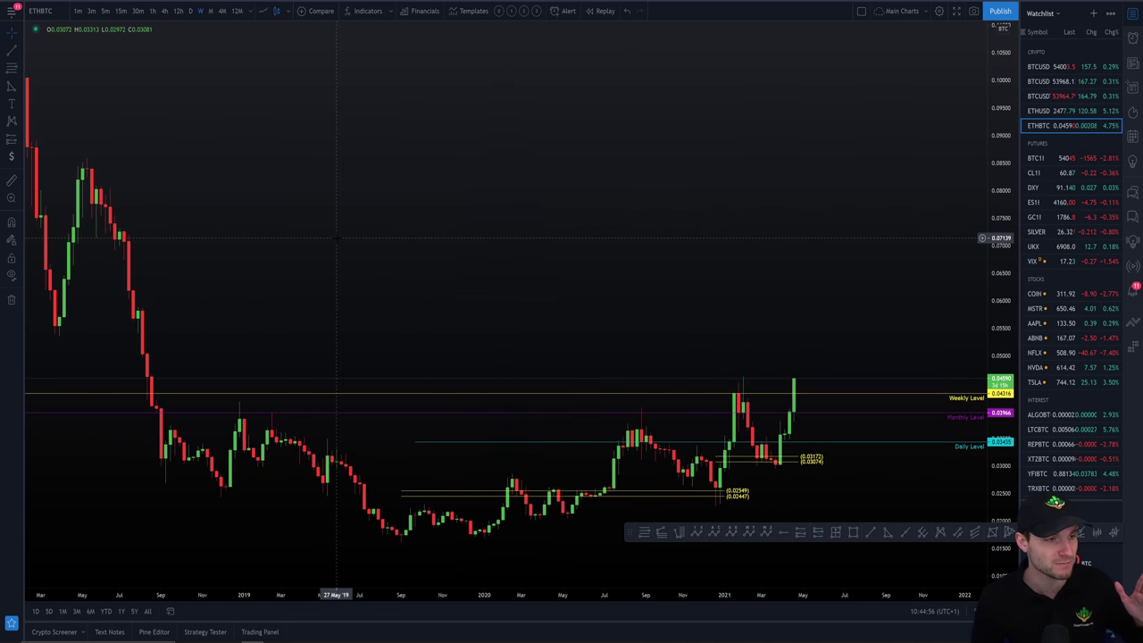
scroll(651, 274, "down", 3)
scroll(477, 295, "up", 5)
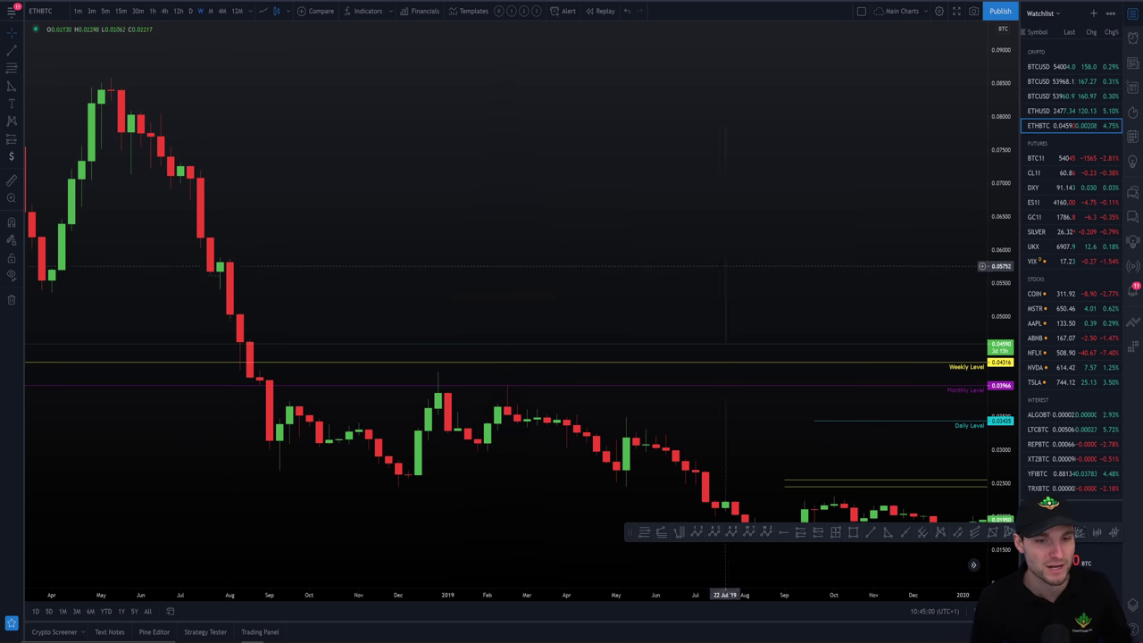
scroll(811, 276, "down", 3)
left_click_drag(811, 276, 604, 235)
left_click_drag(920, 251, 801, 229)
scroll(567, 199, "up", 3)
scroll(753, 223, "down", 3)
scroll(768, 230, "right", 2)
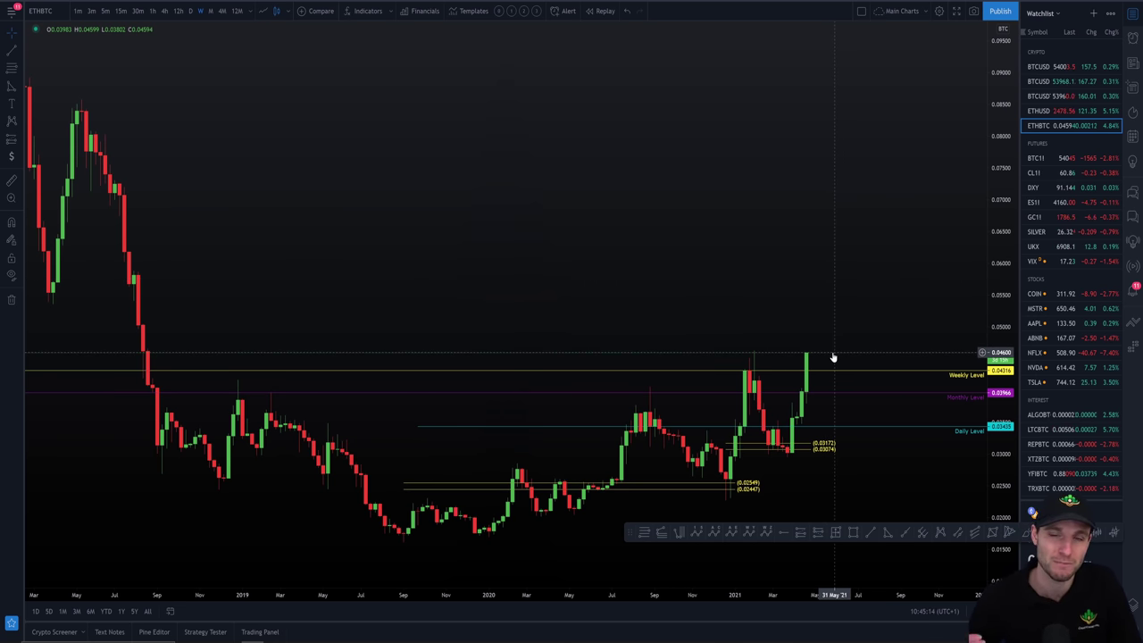
Step: Measure a ~15% rise to 0.053, then a ~282% move toward 0.177, clearing both
left_click_drag(833, 355, 664, 290)
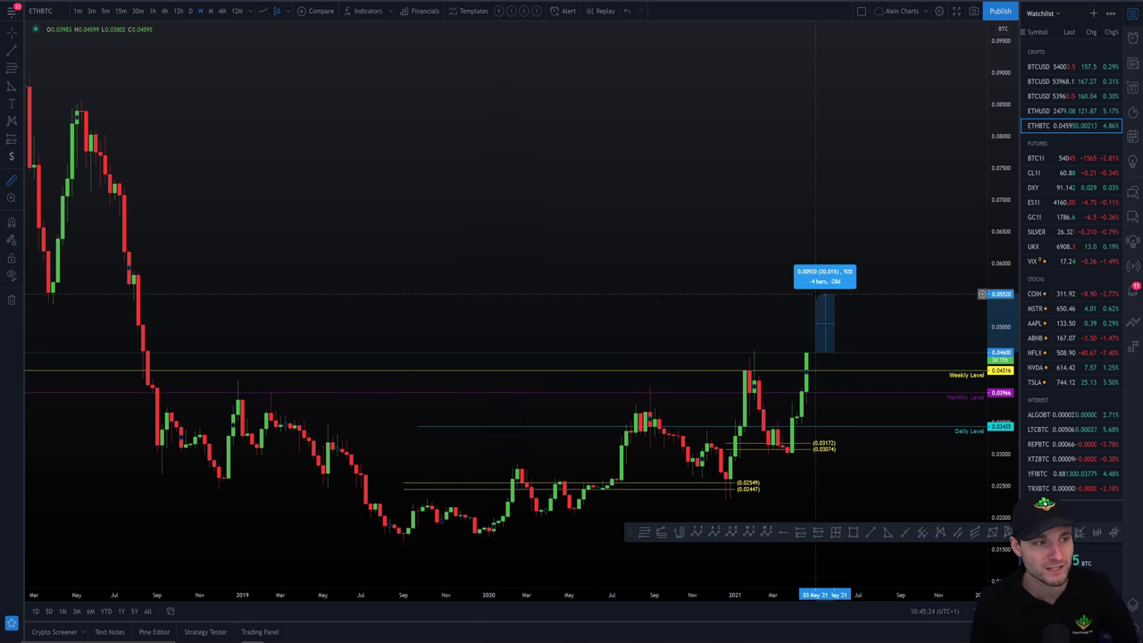
scroll(816, 293, "down", 3)
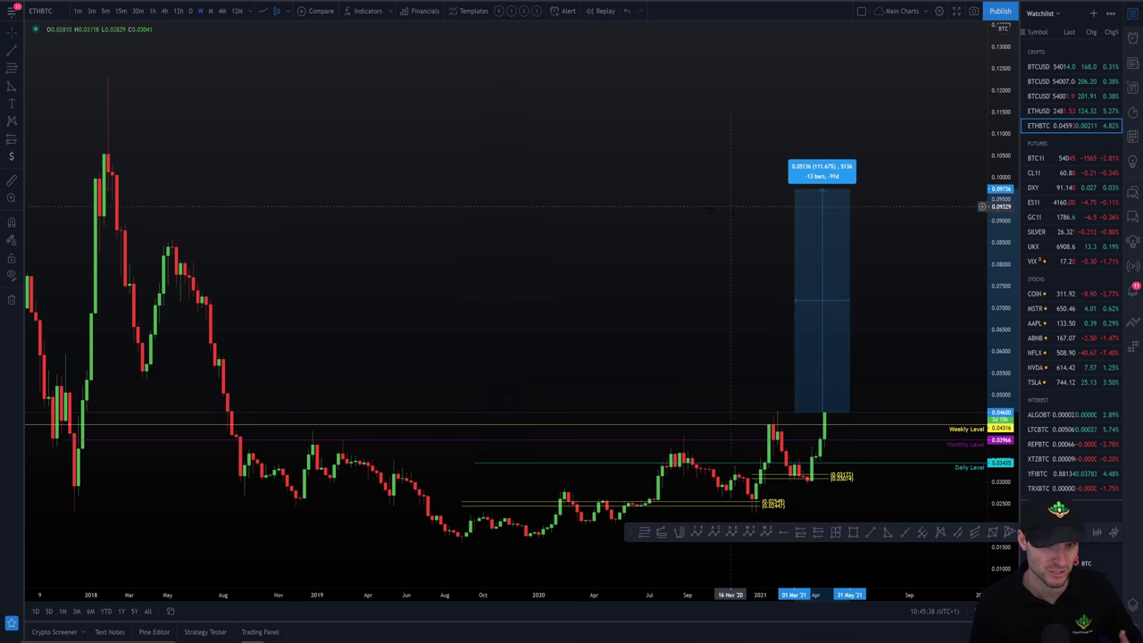
scroll(701, 214, "down", 2)
left_click(687, 228)
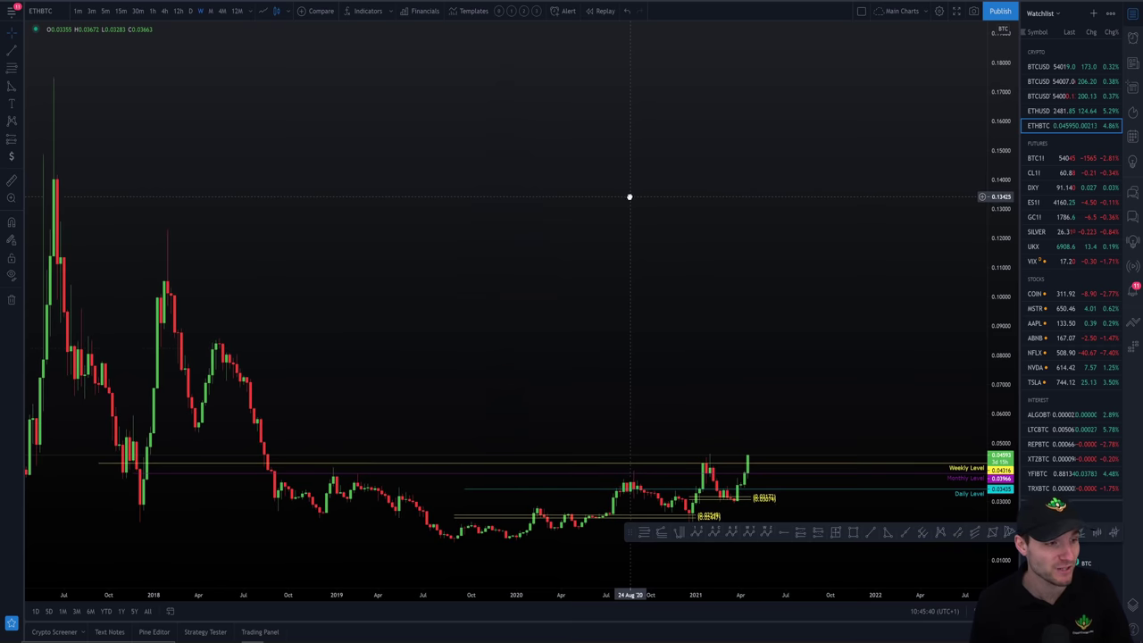
left_click(858, 456, "shift")
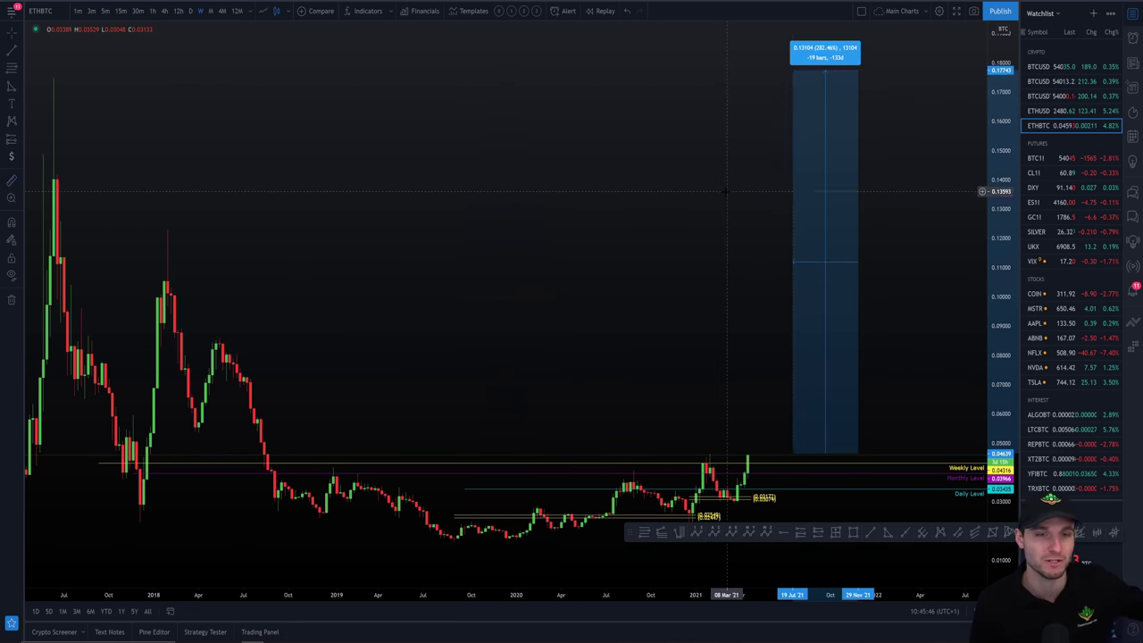
left_click(826, 71)
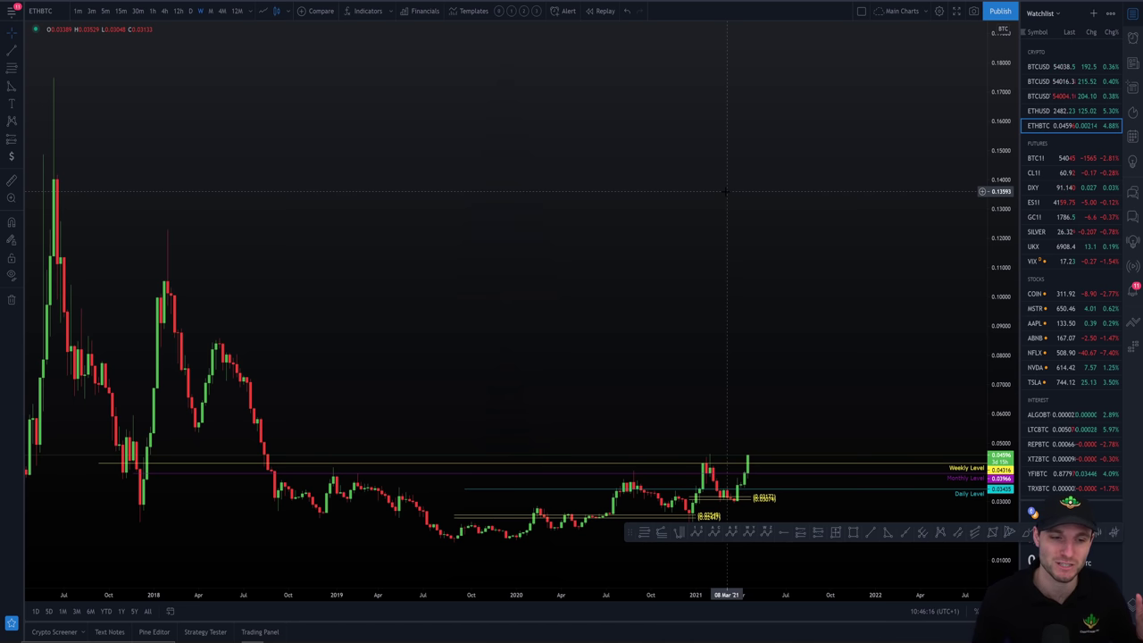
Step: Zoom out to review ETHBTC's full weekly history back to 2017
scroll(728, 191, "up", 5)
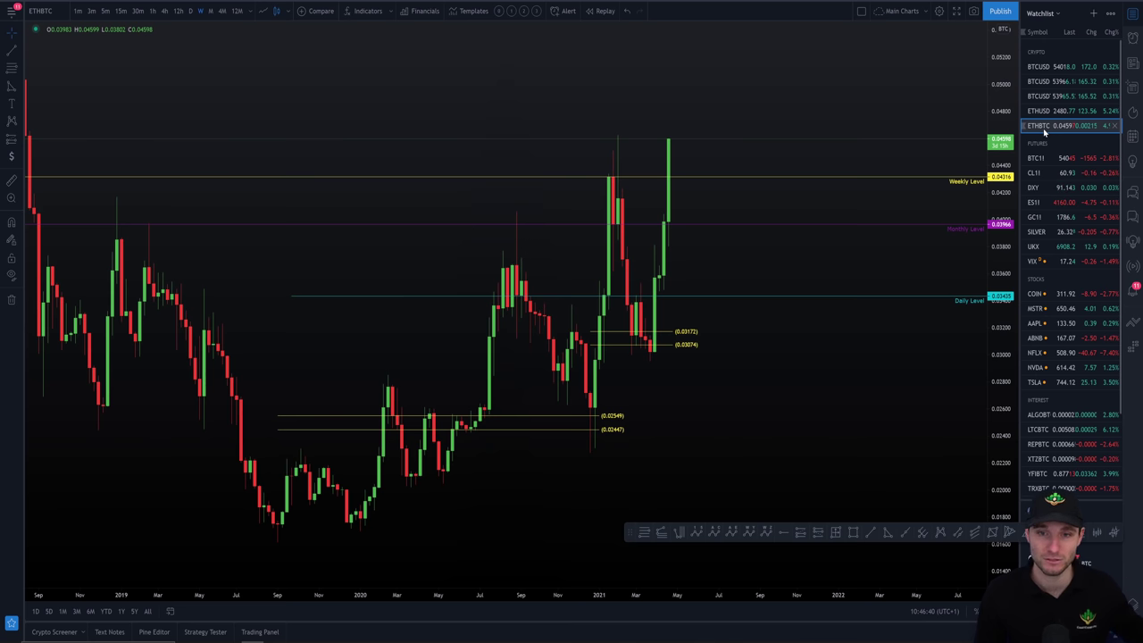
scroll(893, 414, "down", 1)
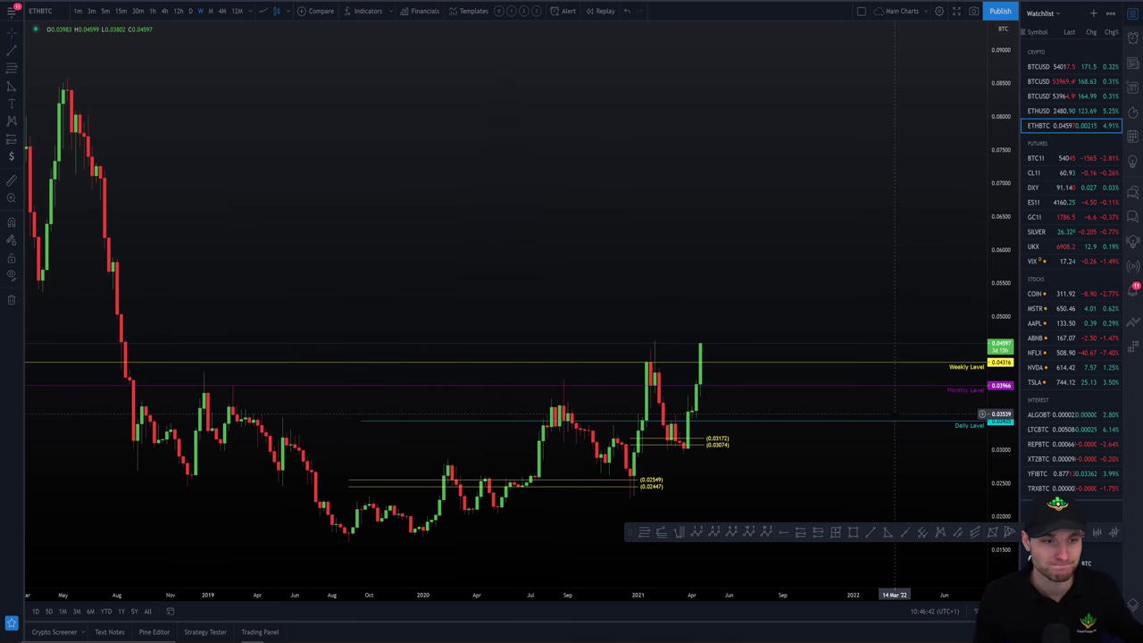
scroll(861, 254, "down", 3)
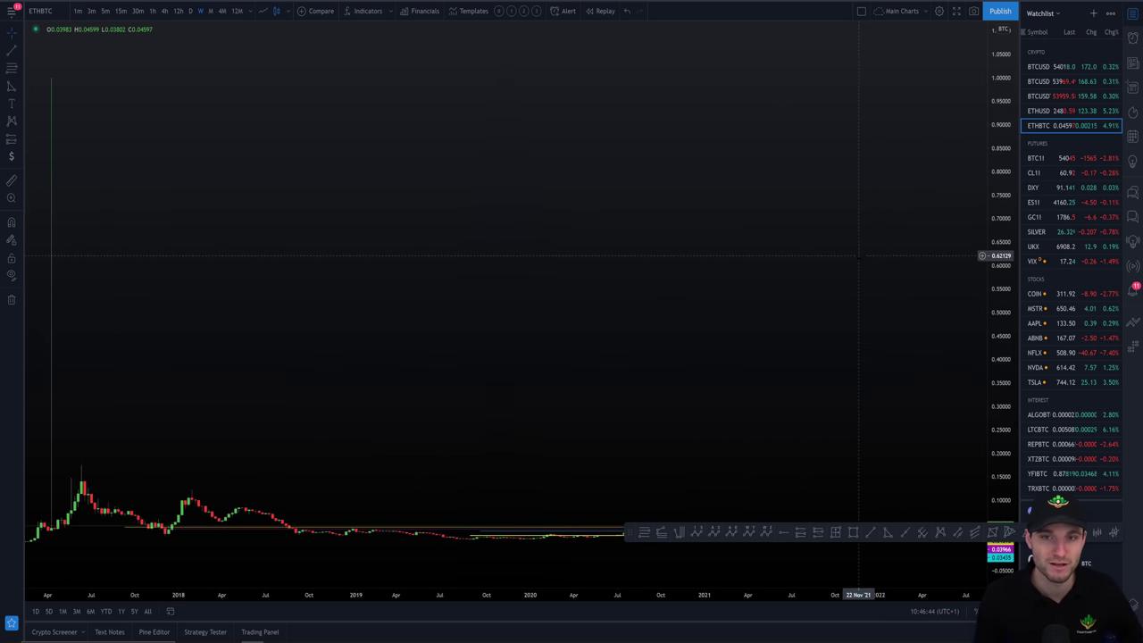
scroll(804, 255, "up", 3)
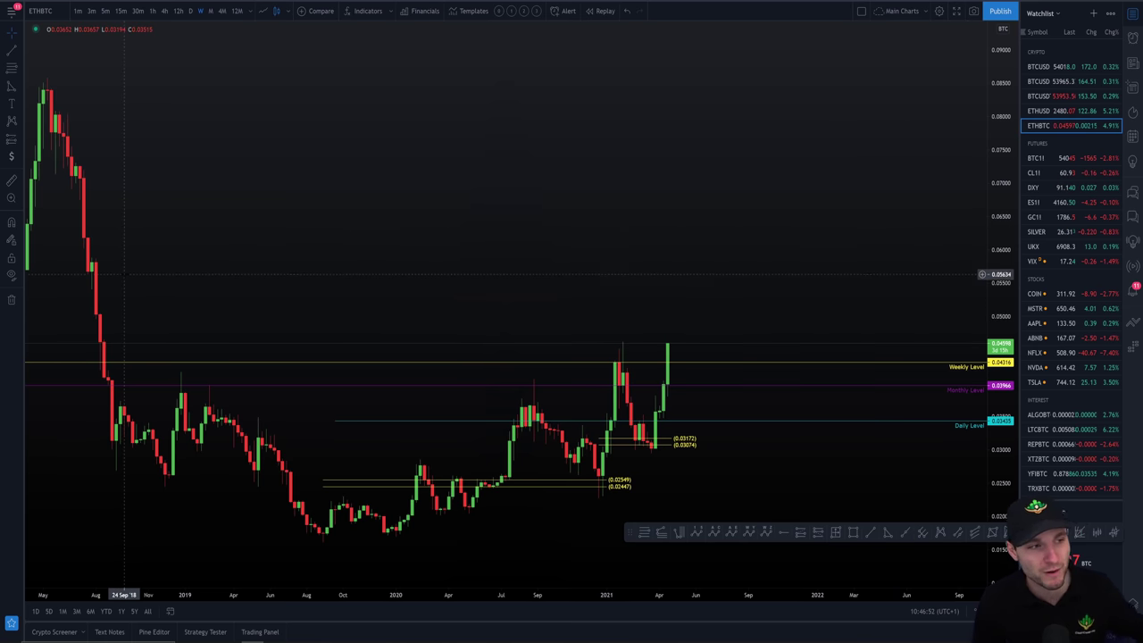
left_click_drag(741, 287, 750, 295)
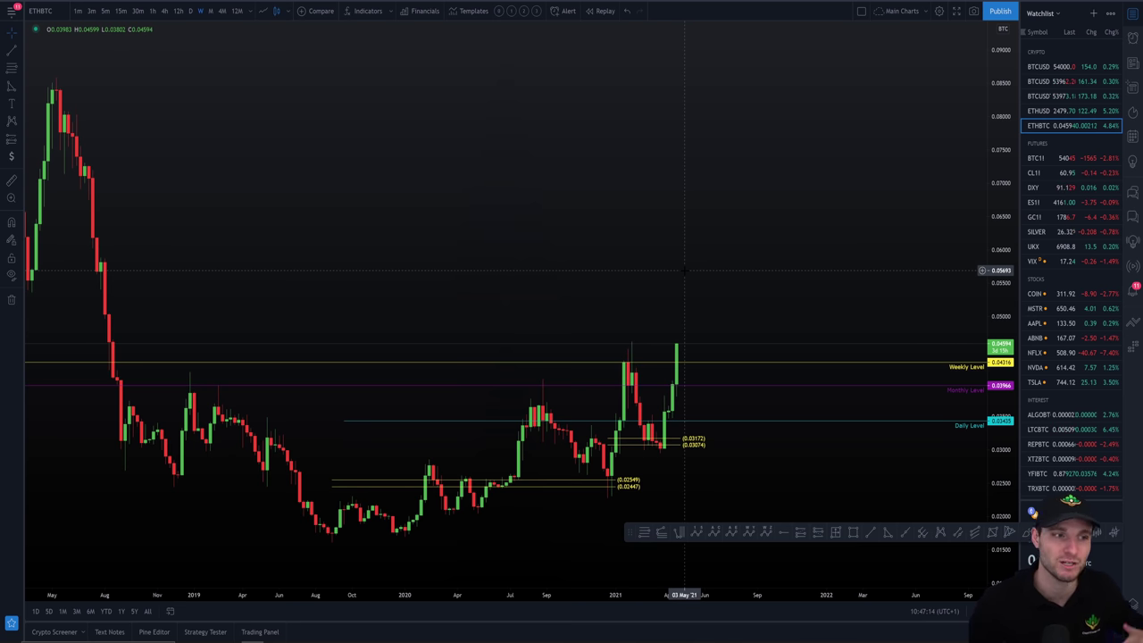
scroll(685, 270, "down", 3)
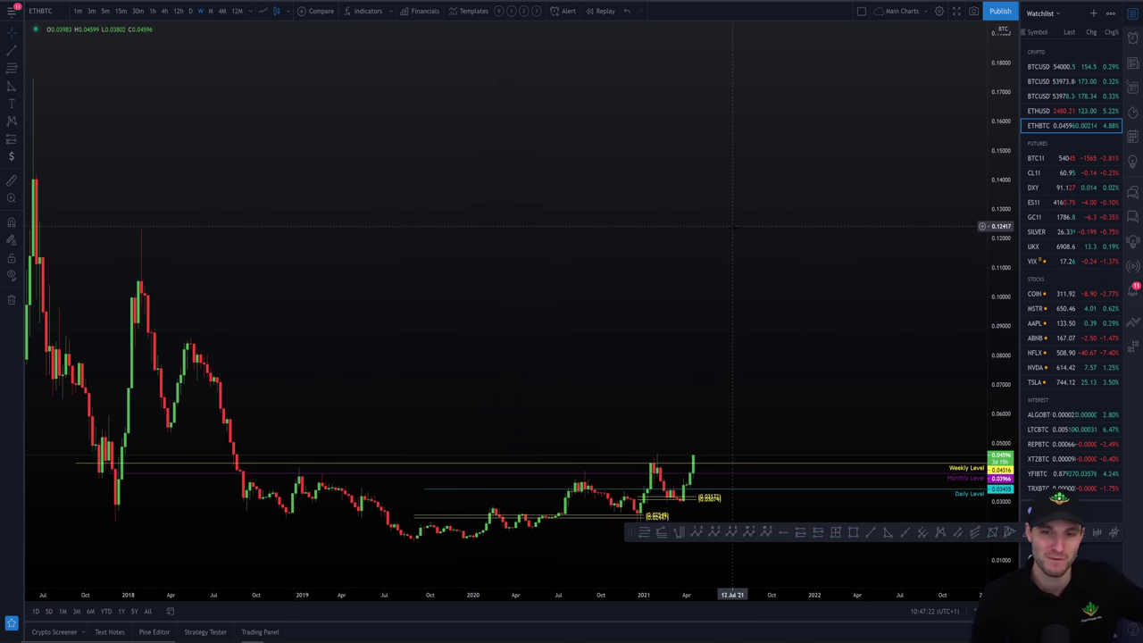
Step: Load ETHUSD and switch it from 4-hour to daily candles, showing November and December
left_click(1039, 111)
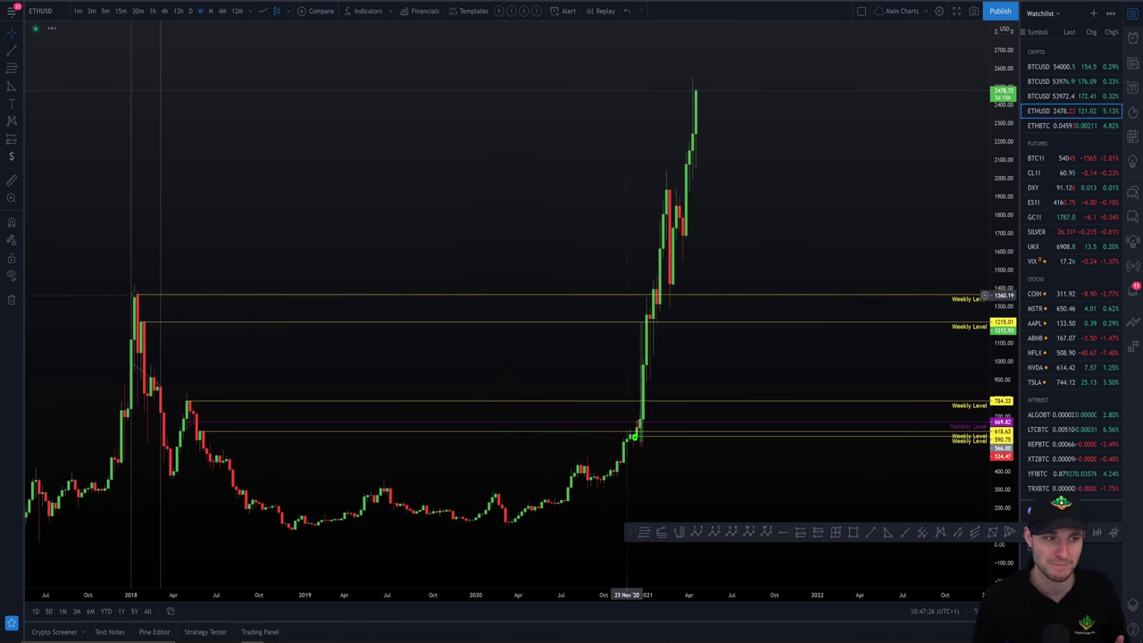
scroll(800, 225, "up", 1)
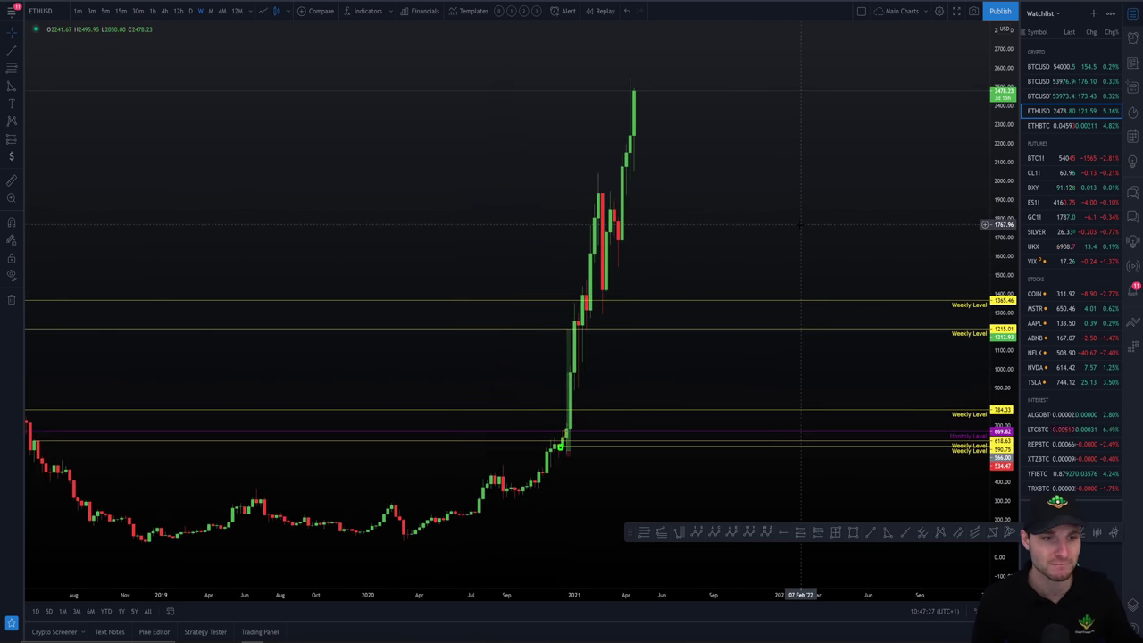
left_click(166, 12)
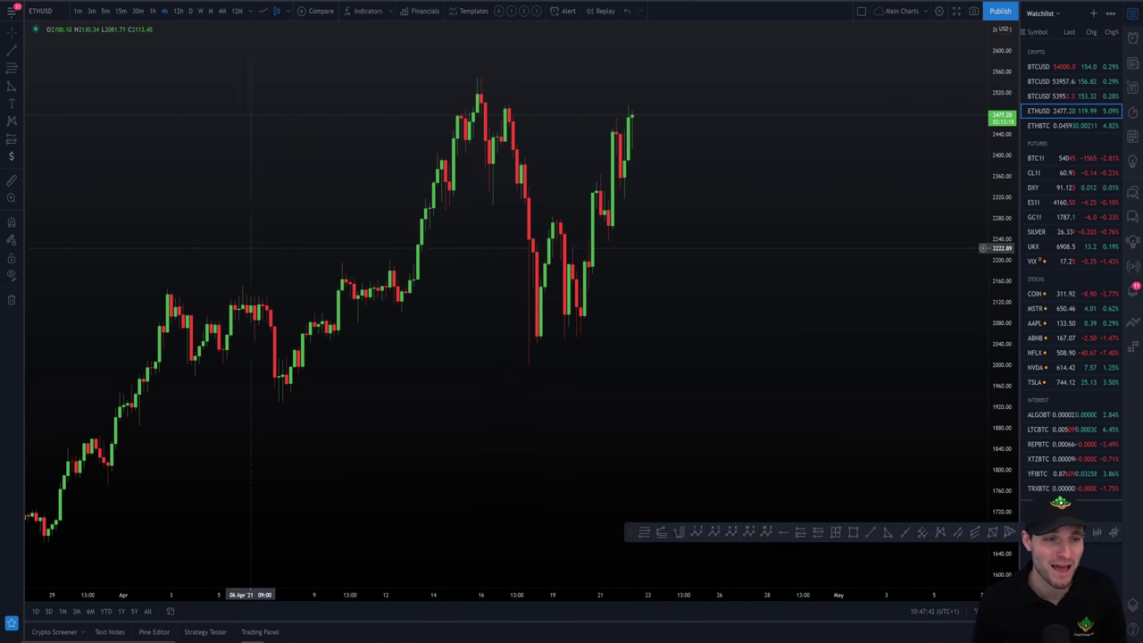
left_click(191, 10)
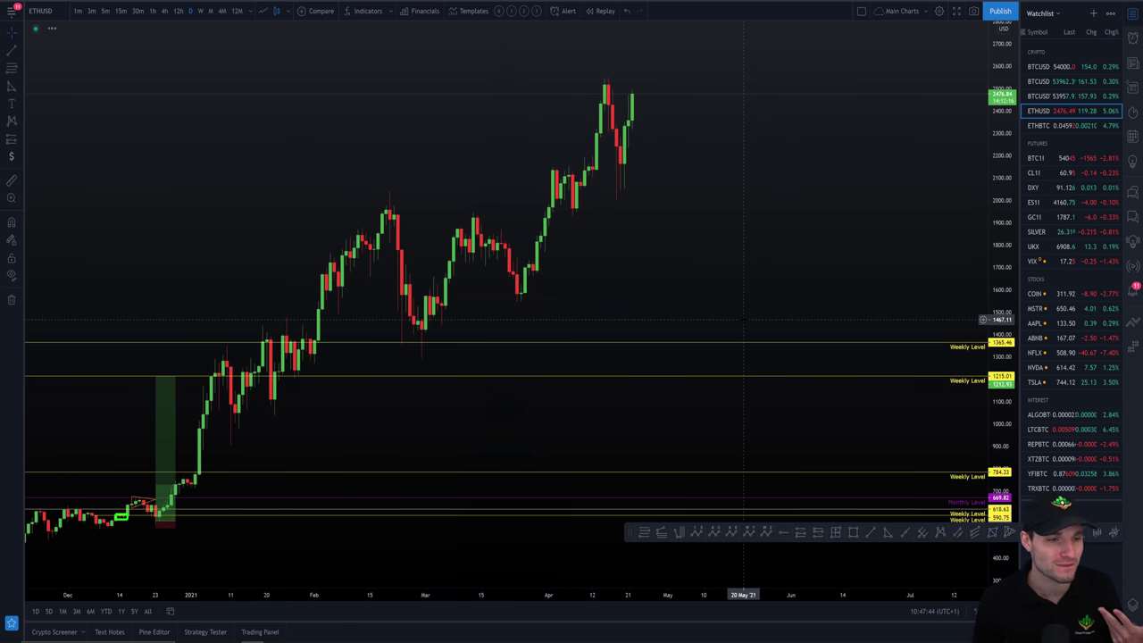
left_click_drag(652, 277, 822, 264)
scroll(822, 265, "down", 1)
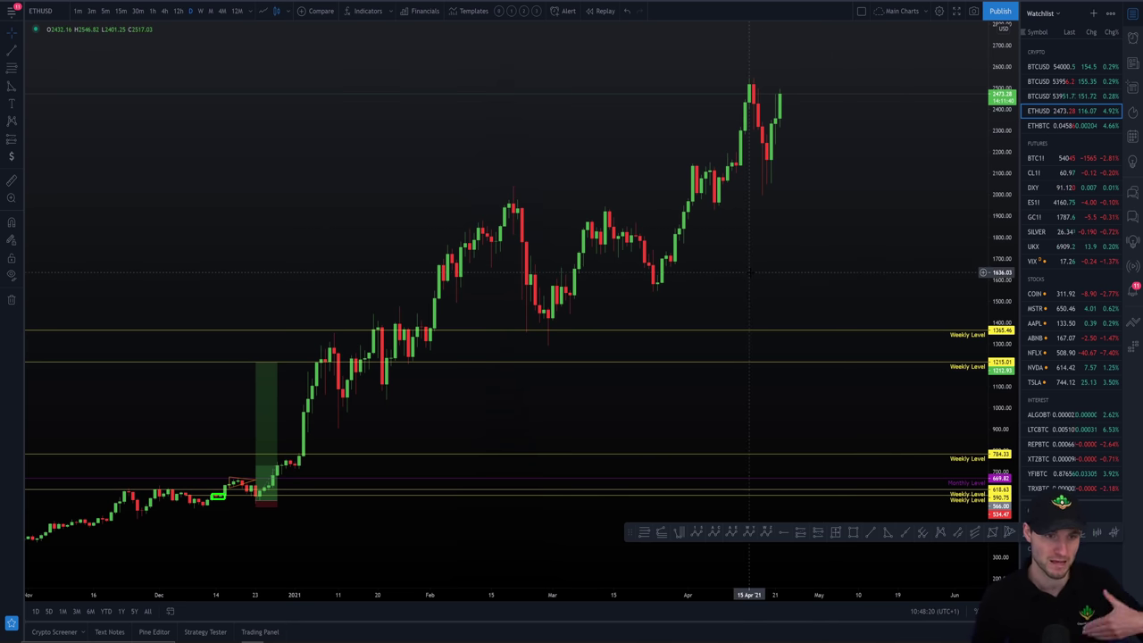
scroll(811, 270, "down", 3)
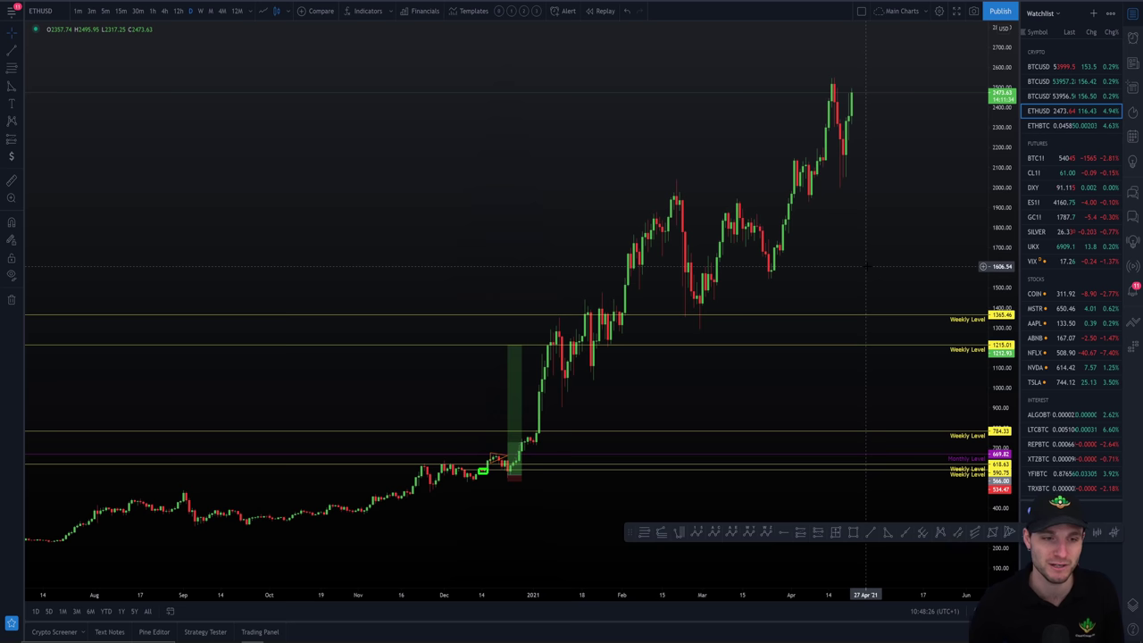
Step: Frame the ETHUSD daily rally with headroom above price up to about 4100
left_click_drag(865, 267, 742, 234)
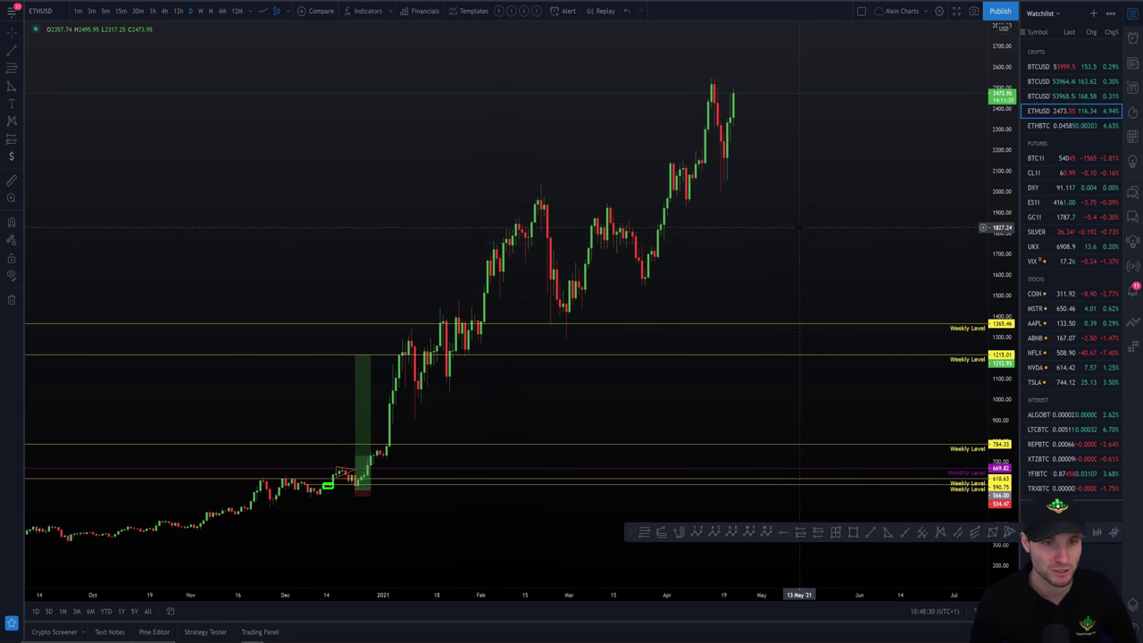
scroll(832, 237, "down", 2)
scroll(849, 224, "right", 3)
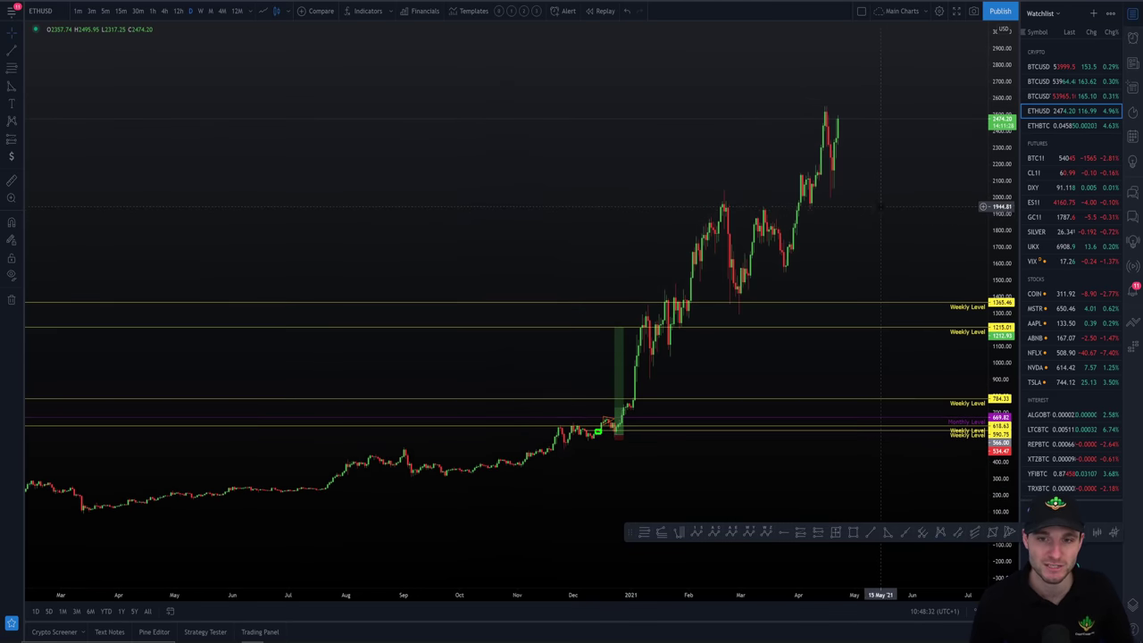
scroll(835, 272, "up", 4)
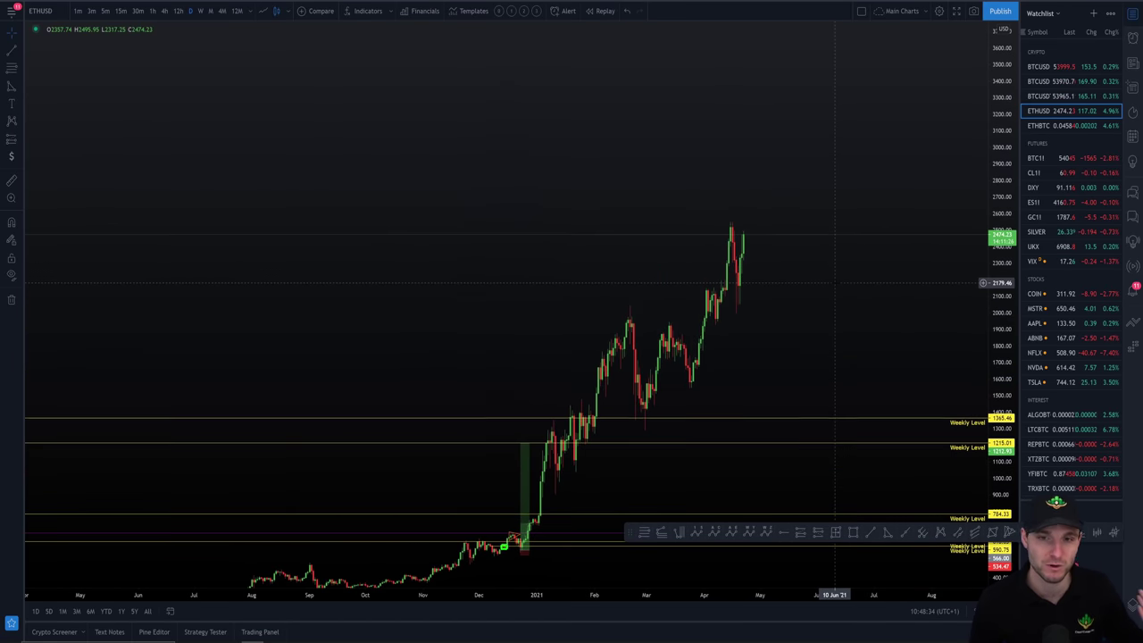
scroll(833, 283, "up", 2)
left_click_drag(832, 283, 822, 334)
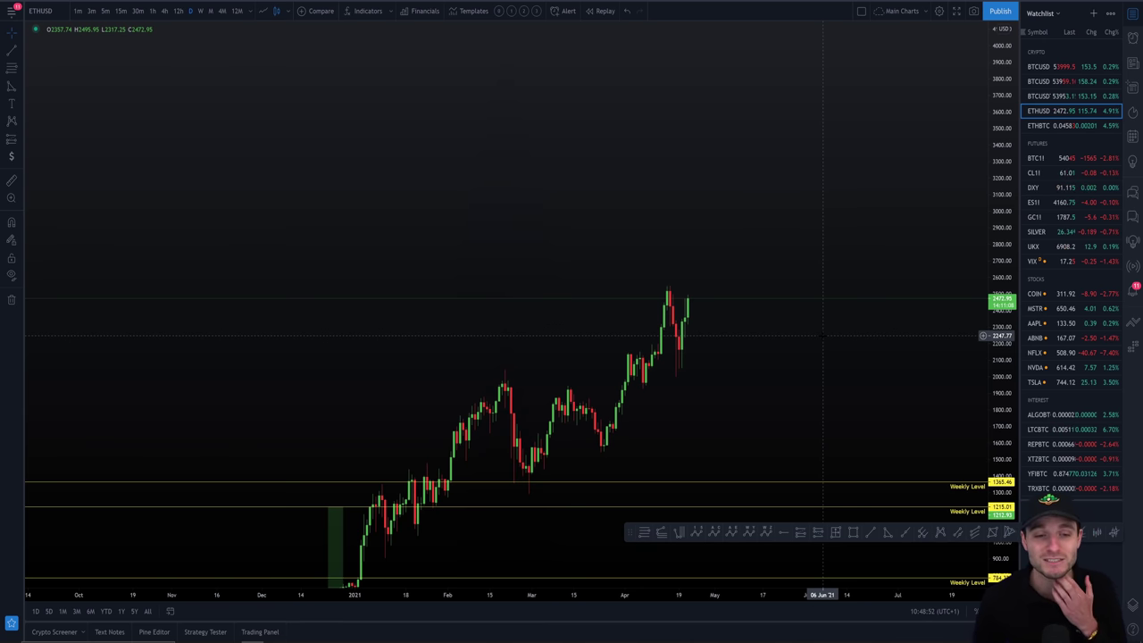
left_click_drag(824, 335, 875, 345)
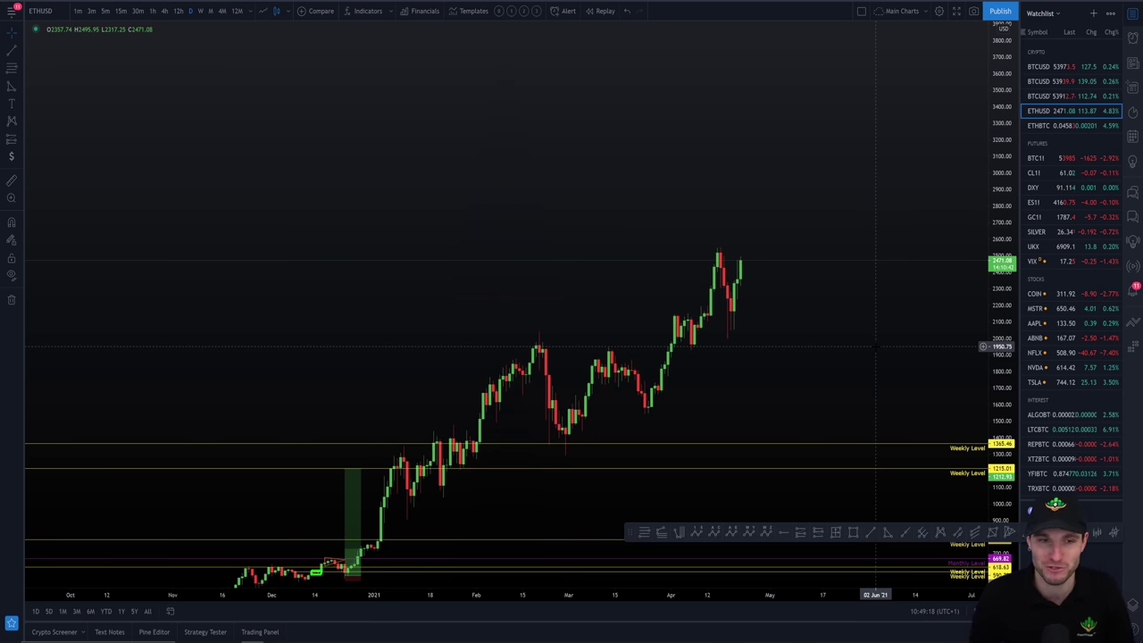
left_click_drag(875, 347, 843, 275)
scroll(830, 286, "down", 2)
left_click_drag(806, 309, 766, 327)
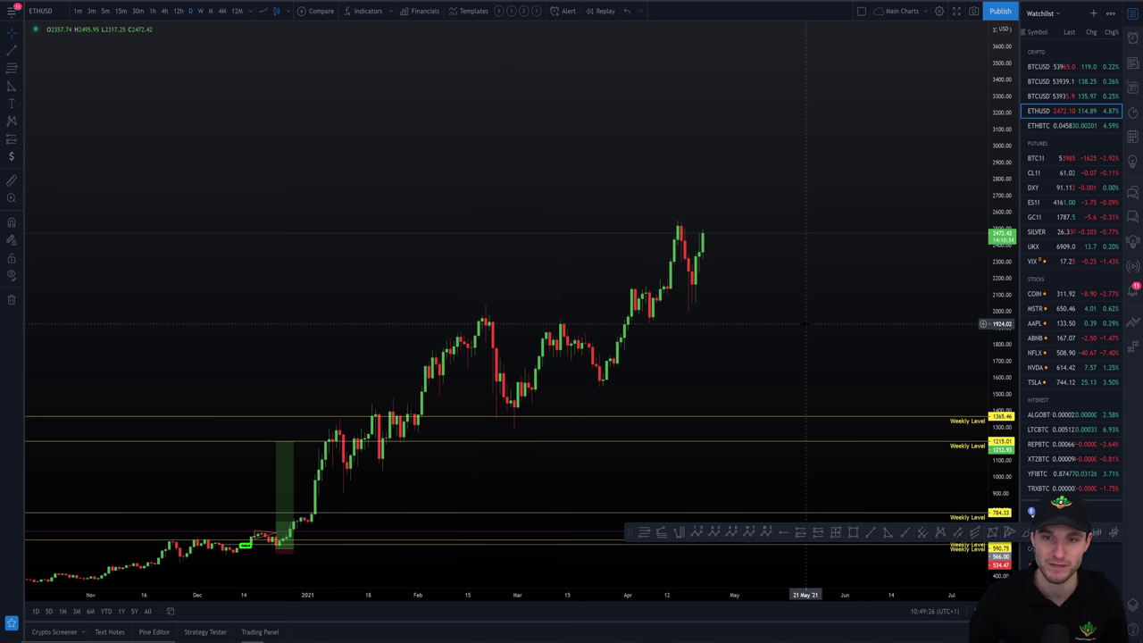
left_click_drag(807, 323, 821, 415)
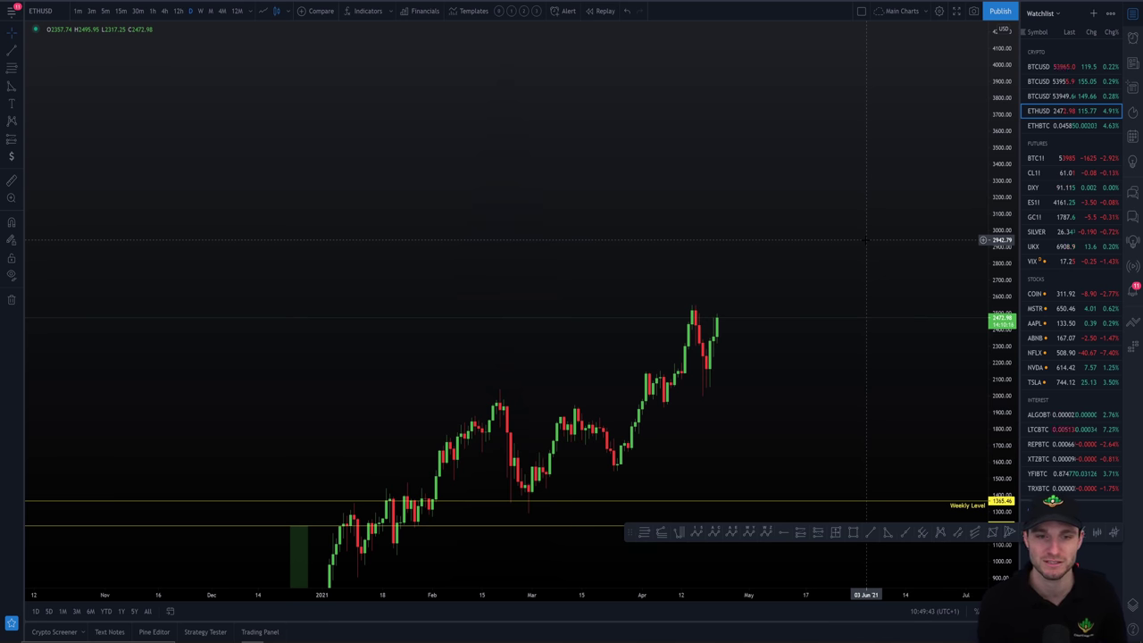
left_click(830, 314, "shift")
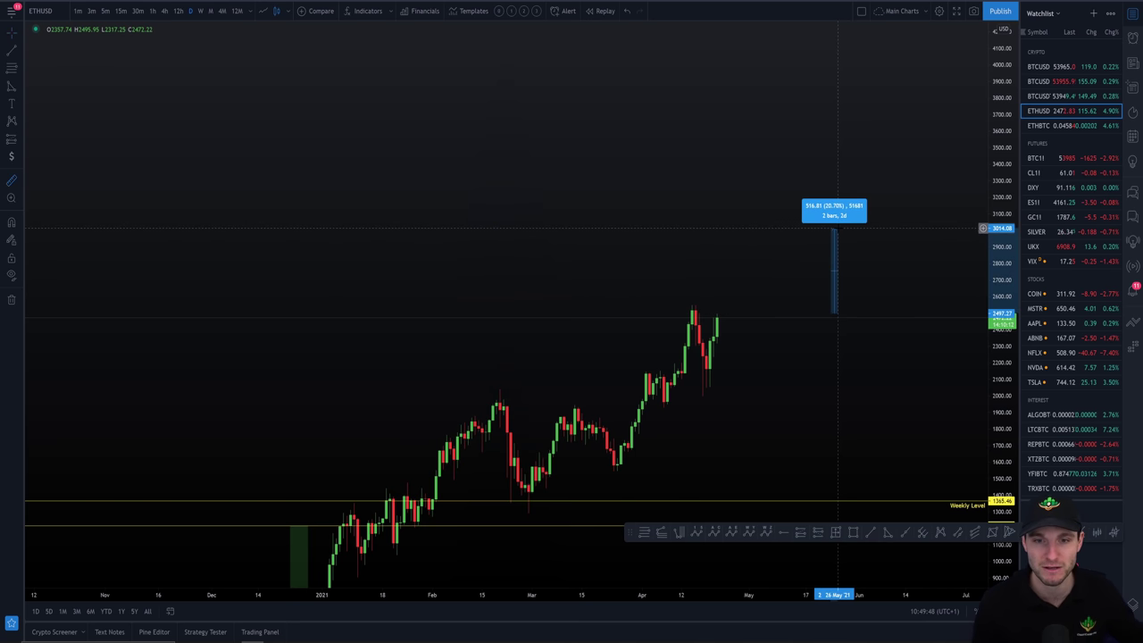
left_click(800, 223)
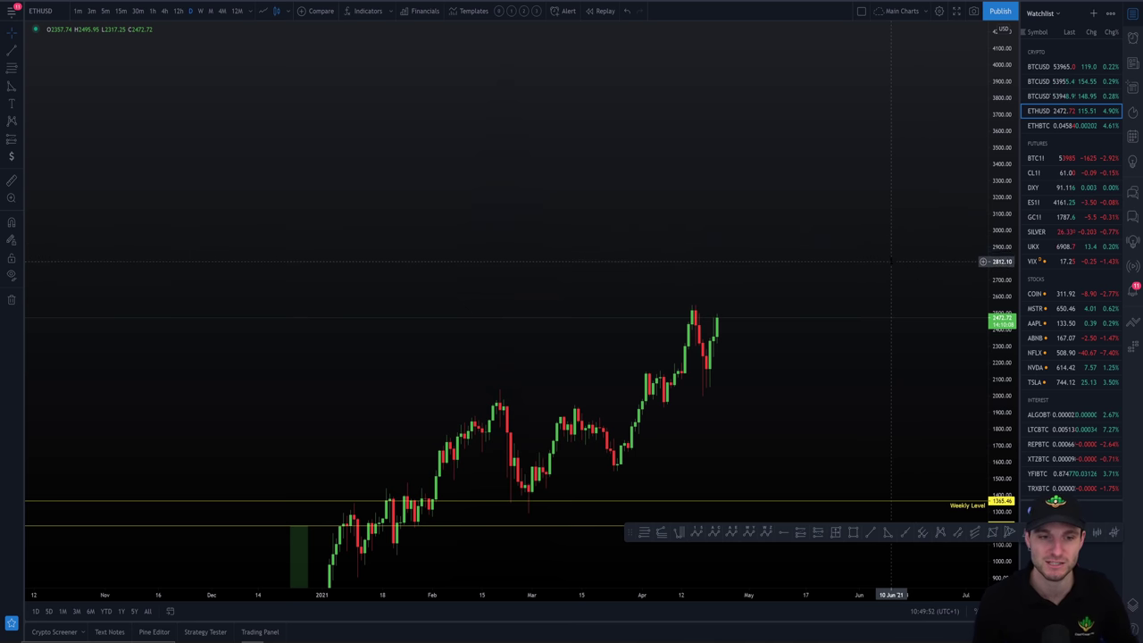
double_click(1003, 418)
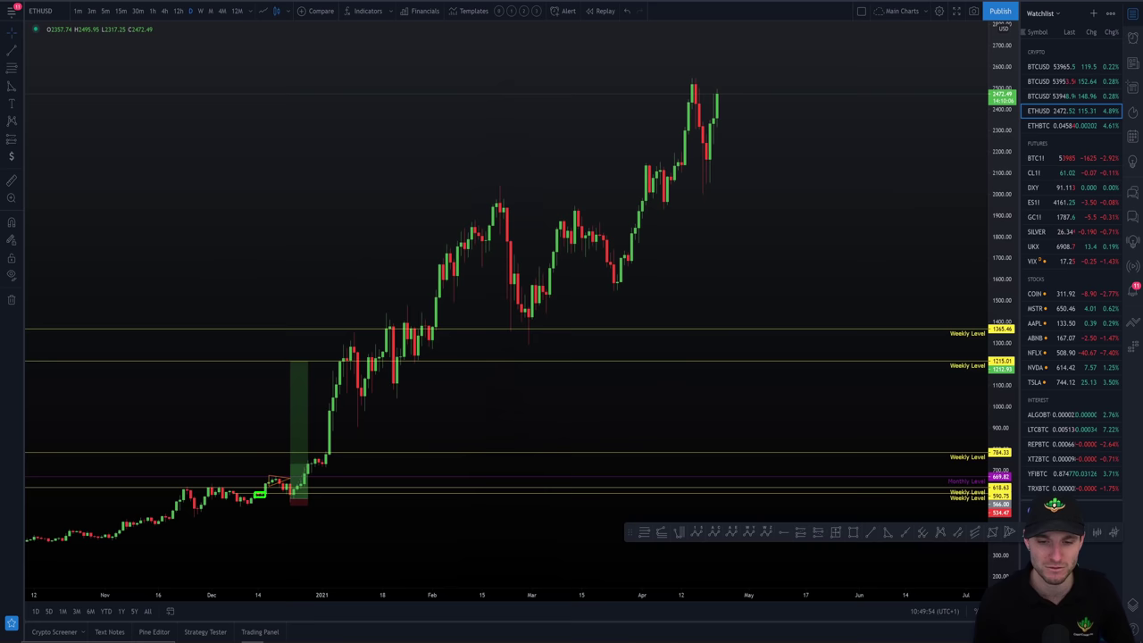
left_click_drag(916, 209, 902, 337)
left_click_drag(839, 264, 851, 297)
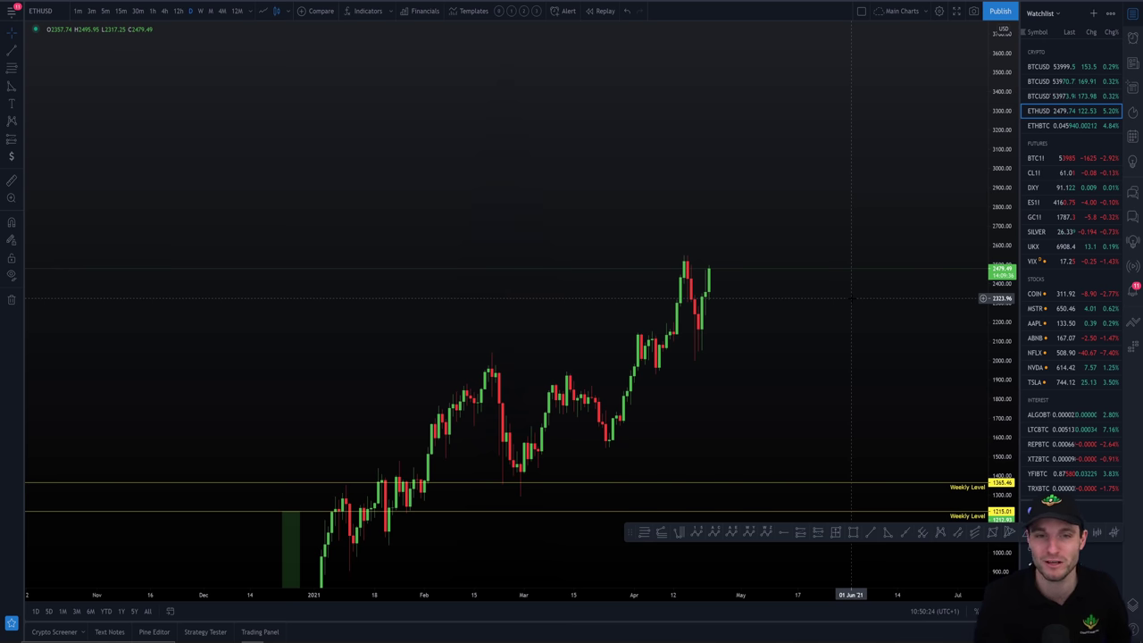
double_click(1002, 273)
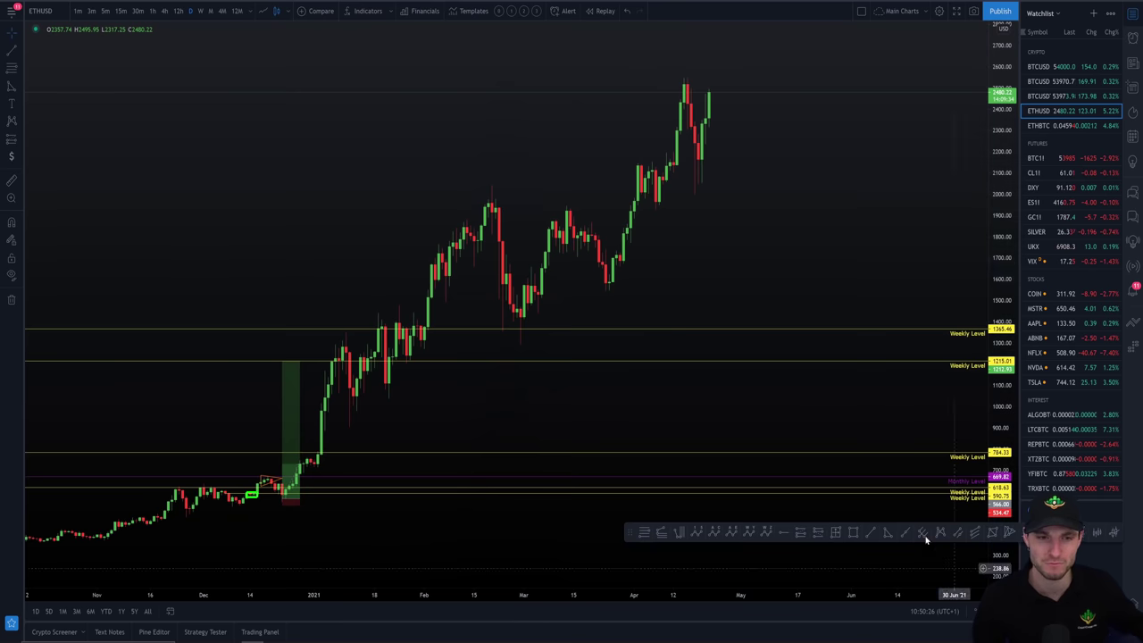
left_click_drag(998, 205, 996, 237)
left_click_drag(876, 192, 836, 274)
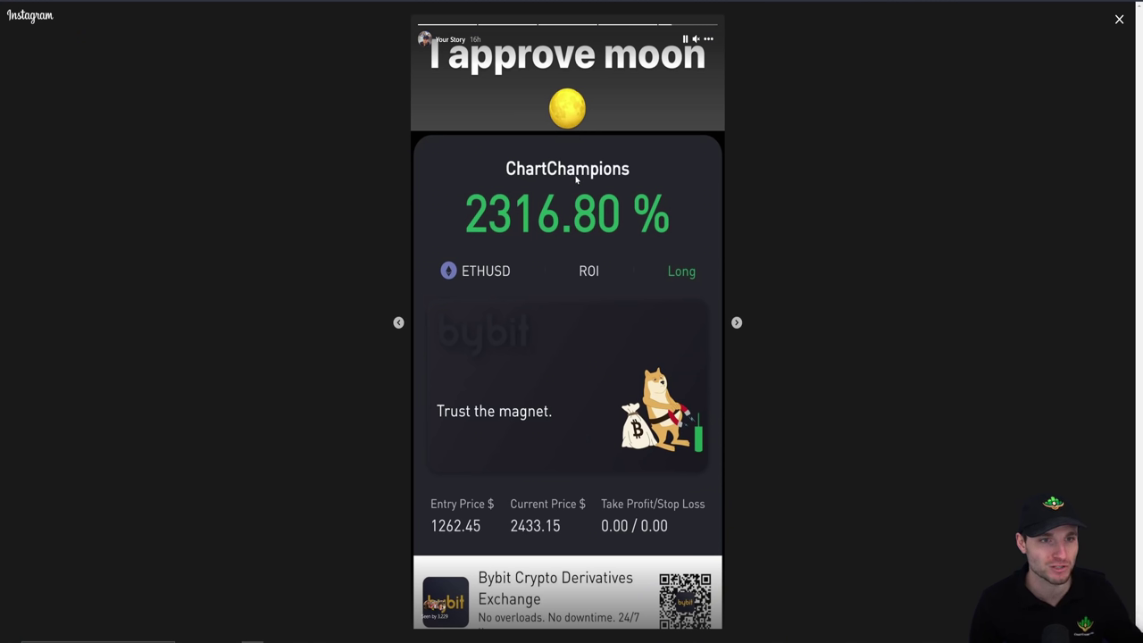
Step: Go back to the 'Eth to the moon' story, show its mention tag, then skip to the next ROI story
left_click(398, 323)
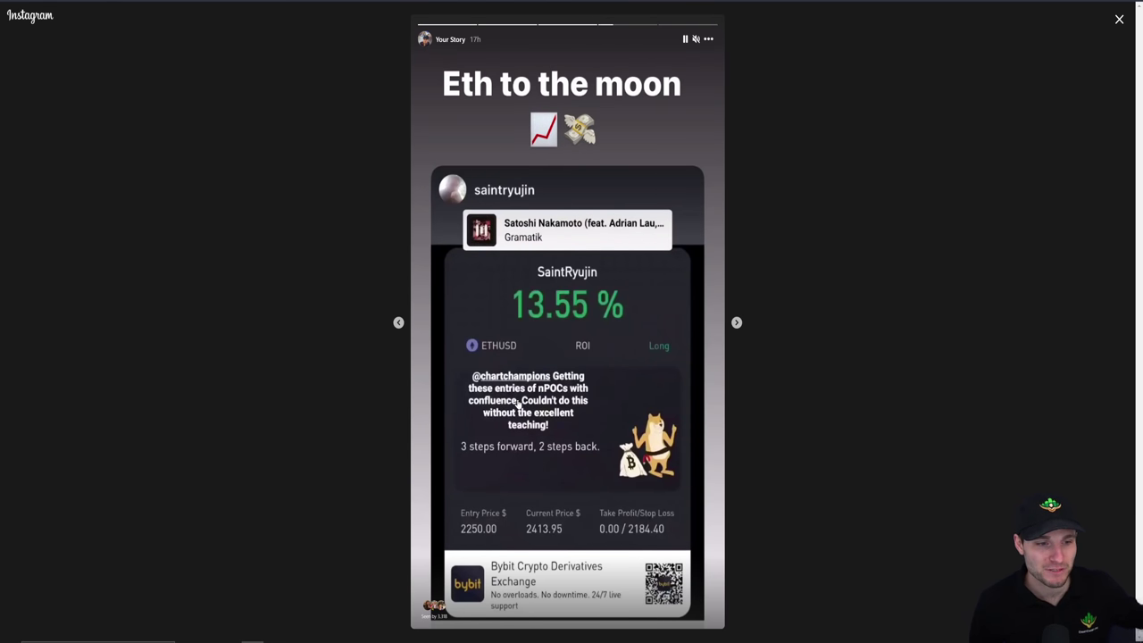
left_click(593, 420)
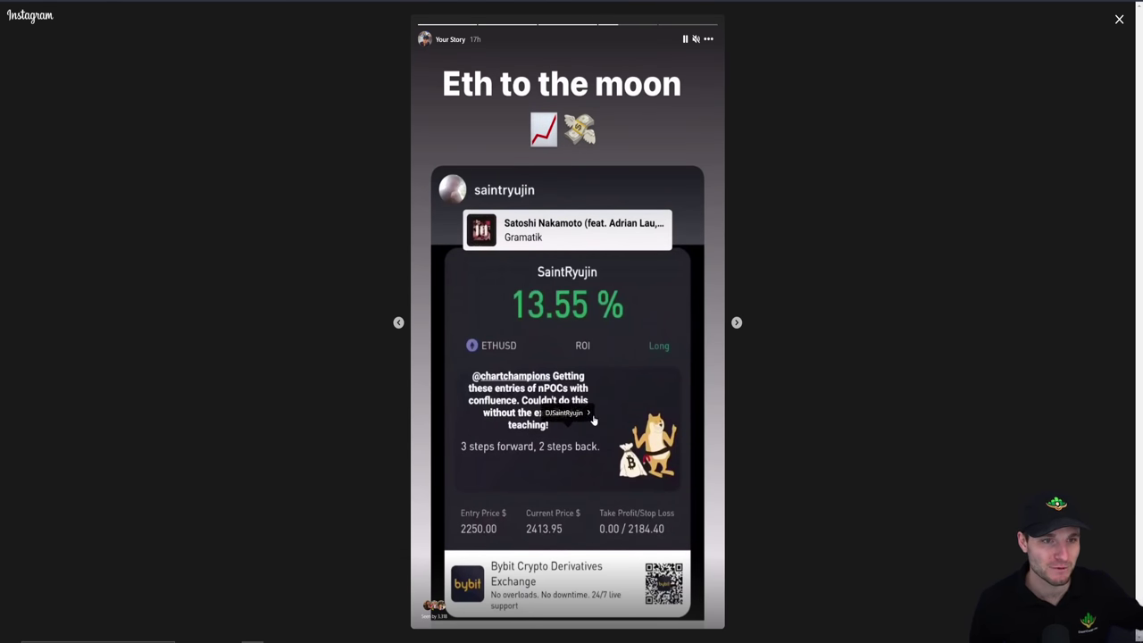
left_click(737, 324)
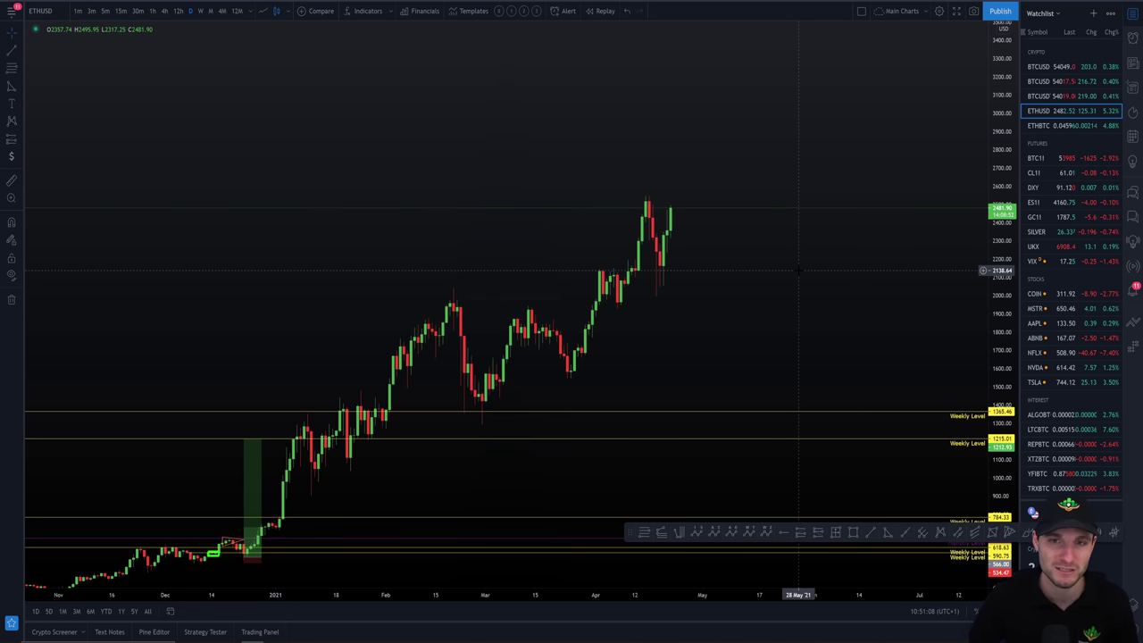
Step: View ETHUSD on 4-hour candles shifted right, then load the ETHBTC chart
left_click(163, 12)
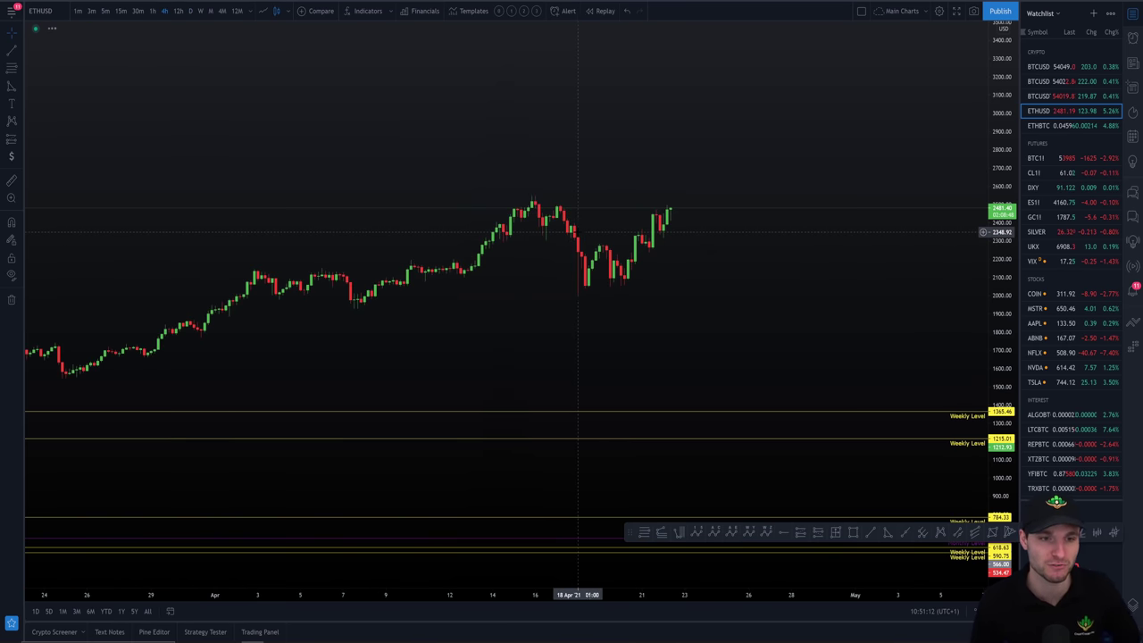
scroll(590, 241, "up", 2)
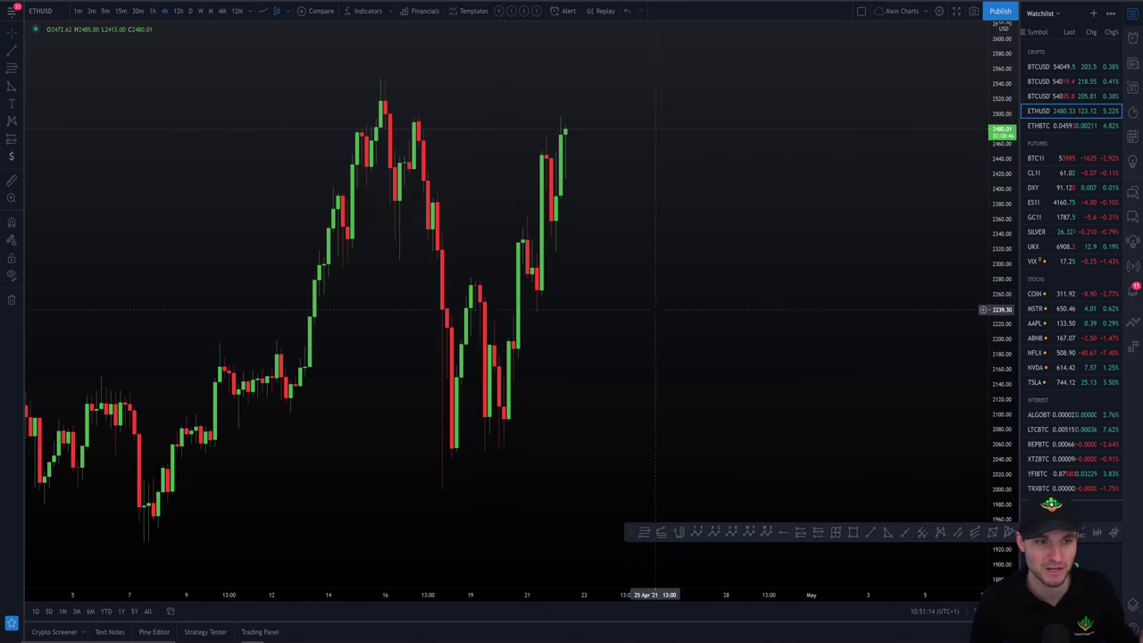
left_click_drag(656, 308, 678, 237)
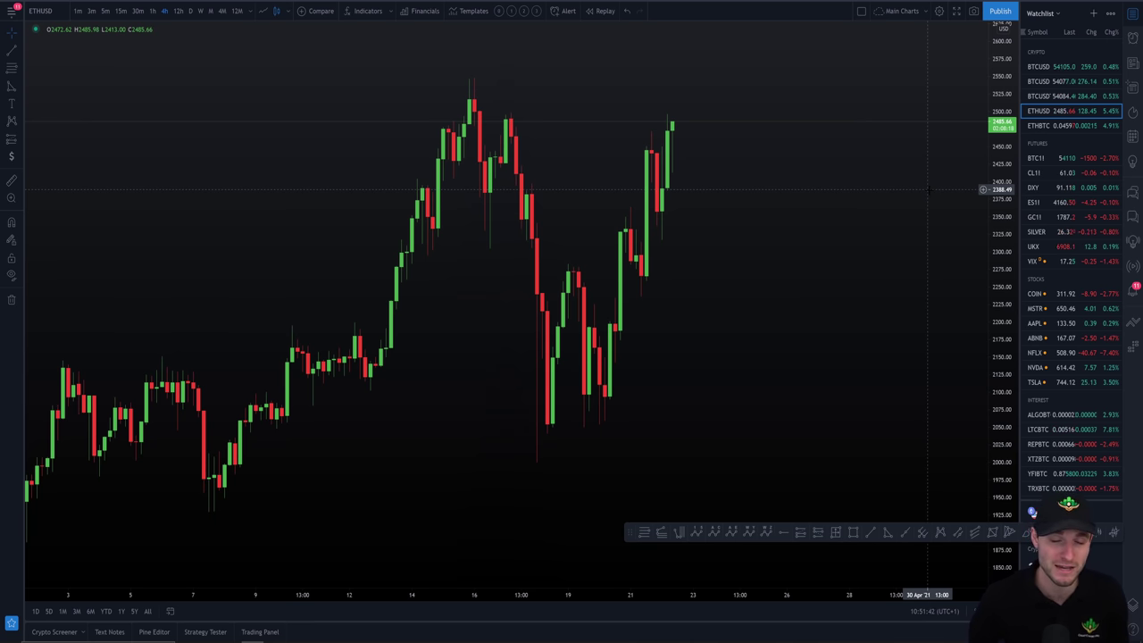
left_click(1039, 125)
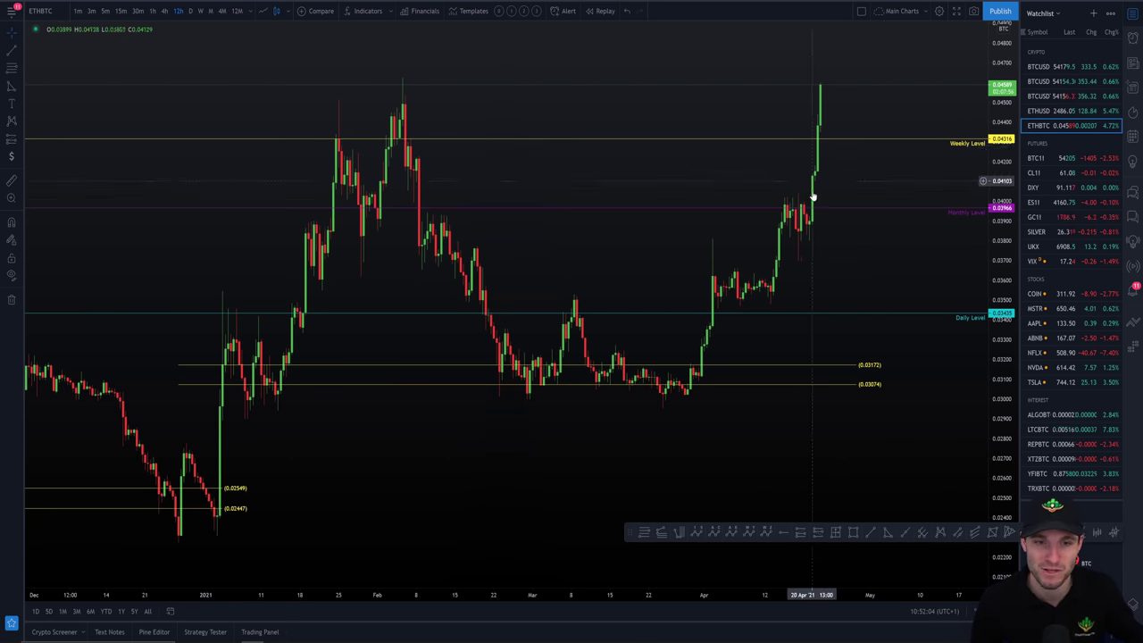
Step: Measure the latest ETHBTC rally (about 23.71% over 20 bars), clear it, and zoom in
left_click(785, 259, "shift")
left_click(840, 84)
left_click(880, 94)
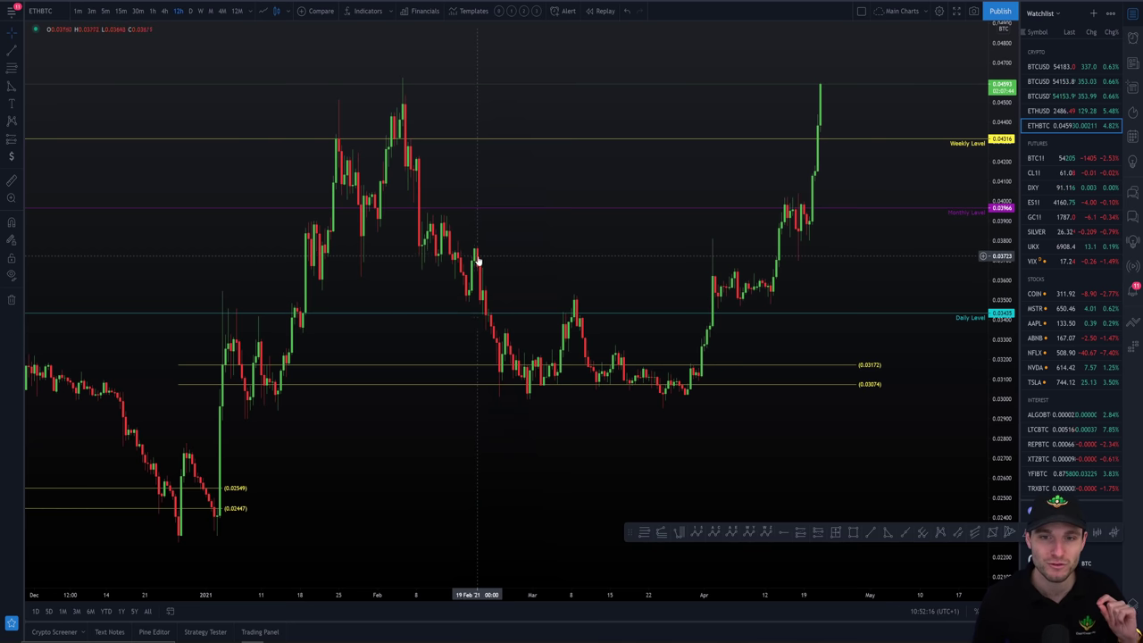
scroll(544, 328, "up", 2)
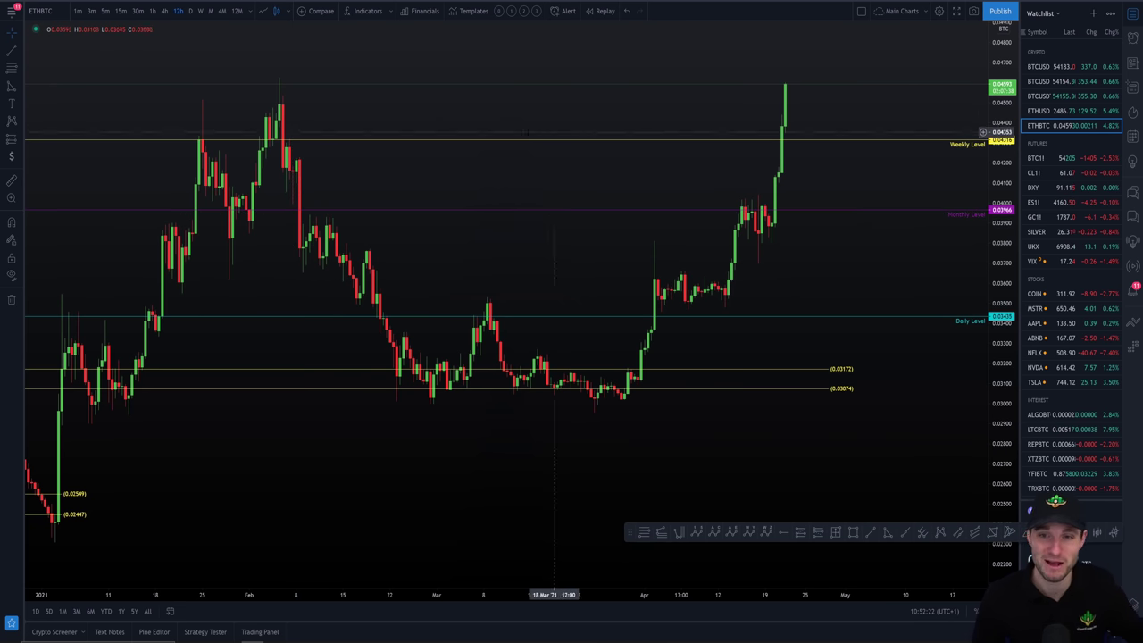
key("alt+Tab")
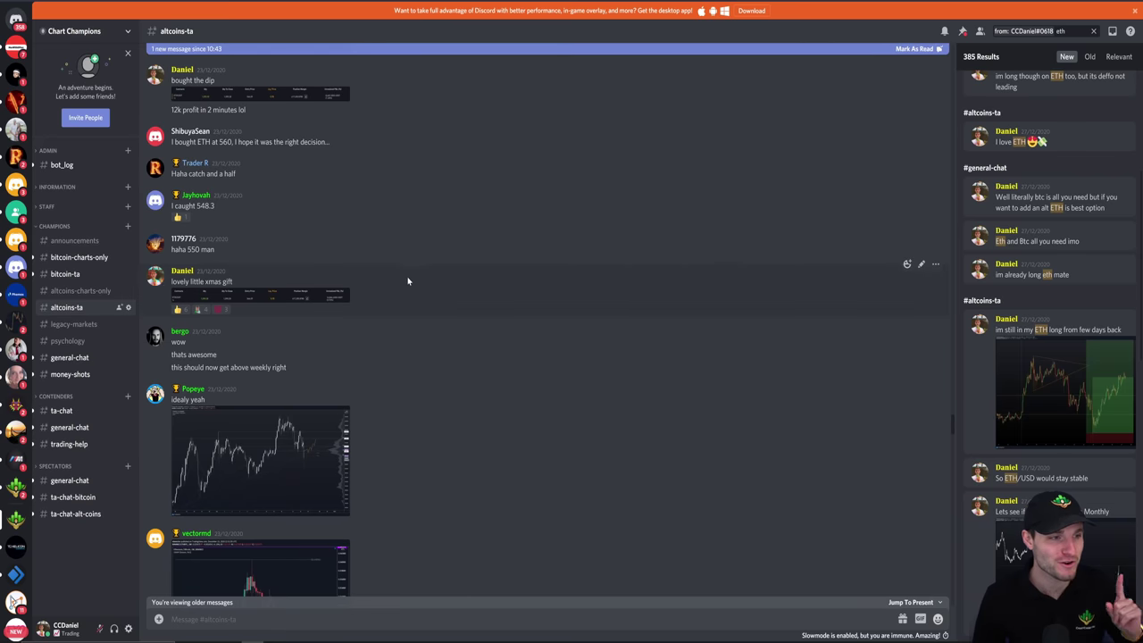
Step: Return to TradingView and load the ETHUSD chart from the watchlist
key("alt+Tab")
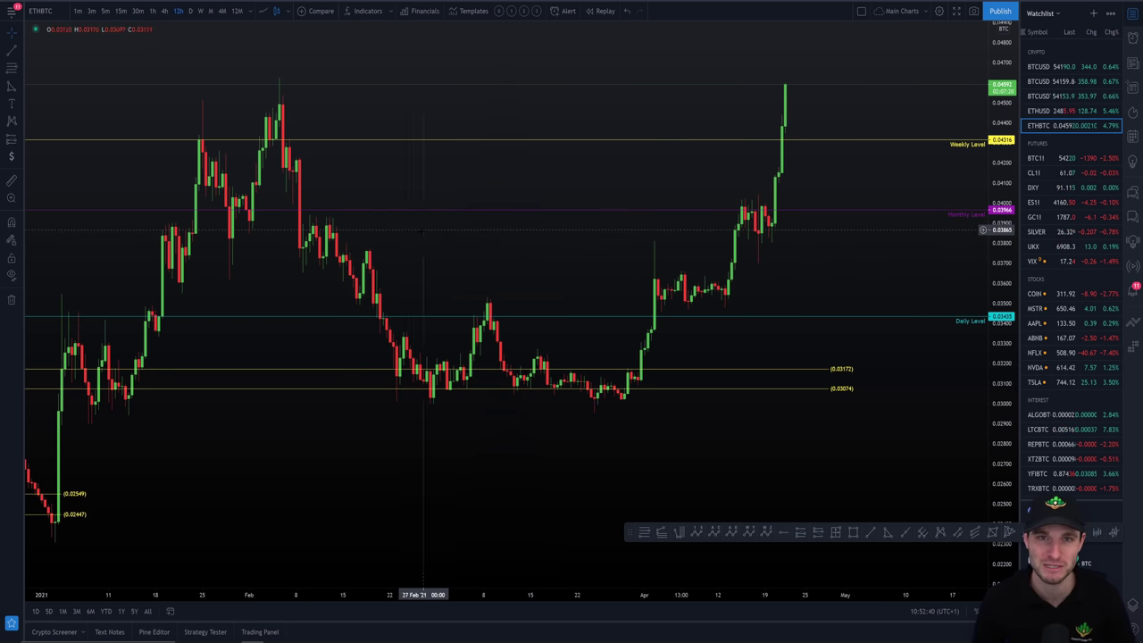
left_click(1042, 117)
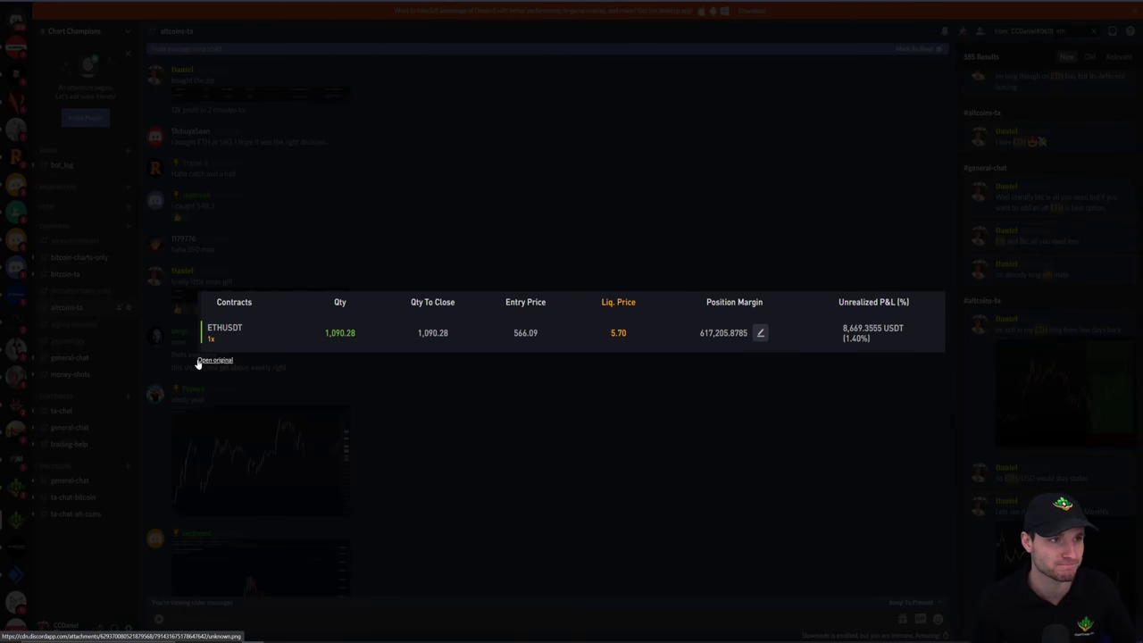
Step: View the first shared position screenshot at original size, then close it back to the chat
left_click(201, 364)
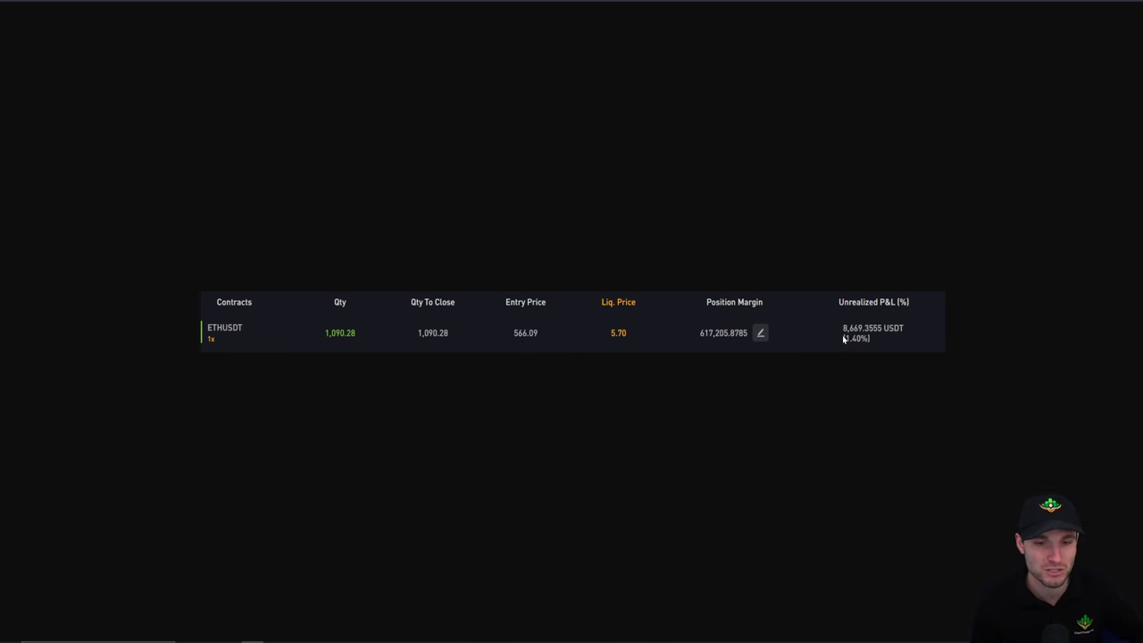
key("ctrl+w")
left_click(420, 164)
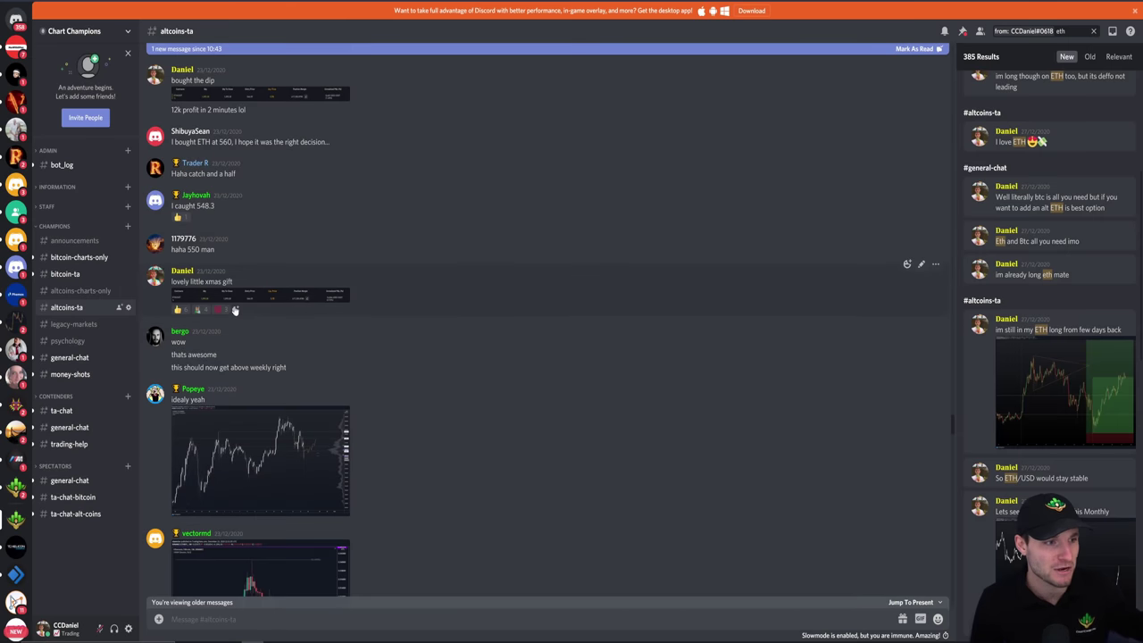
Step: Enlarge the ETHUSDT position screenshot, view it at original size, and close the viewer
left_click(262, 298)
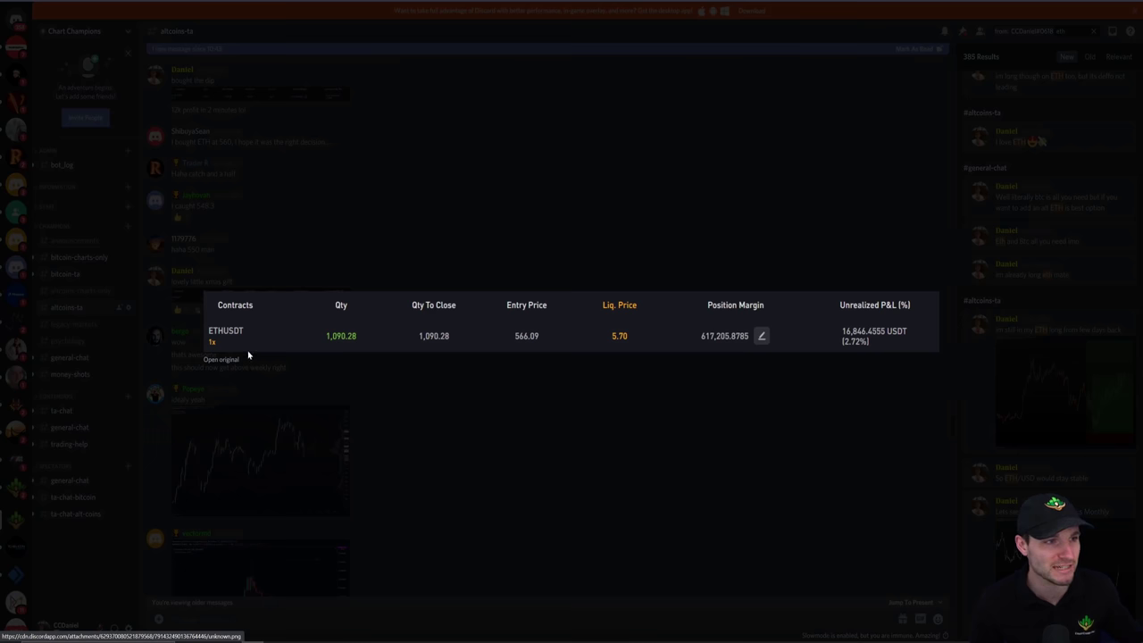
left_click(229, 358)
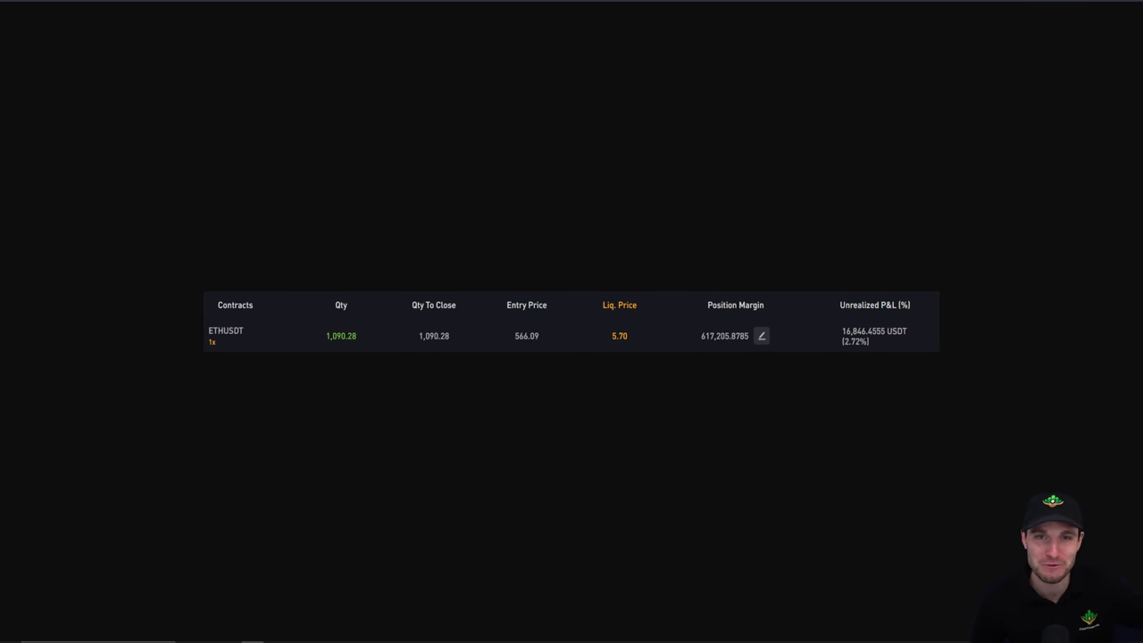
left_click(240, 35)
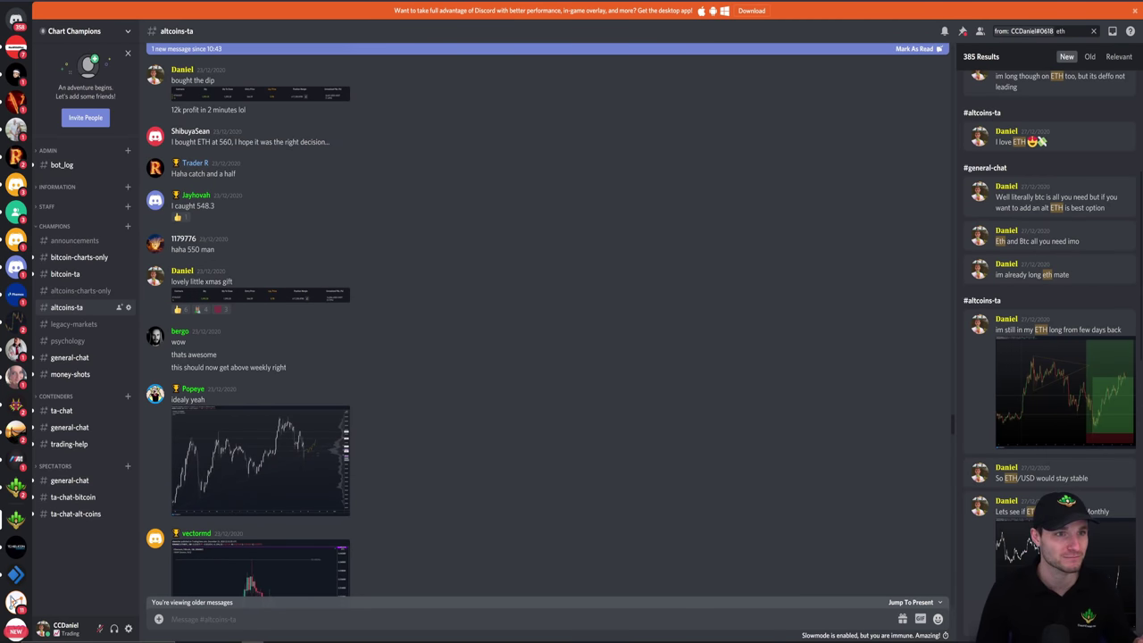
Step: Start a new Discord search filtered to the user's own messages
key("Escape")
left_click(1063, 32)
type("cd")
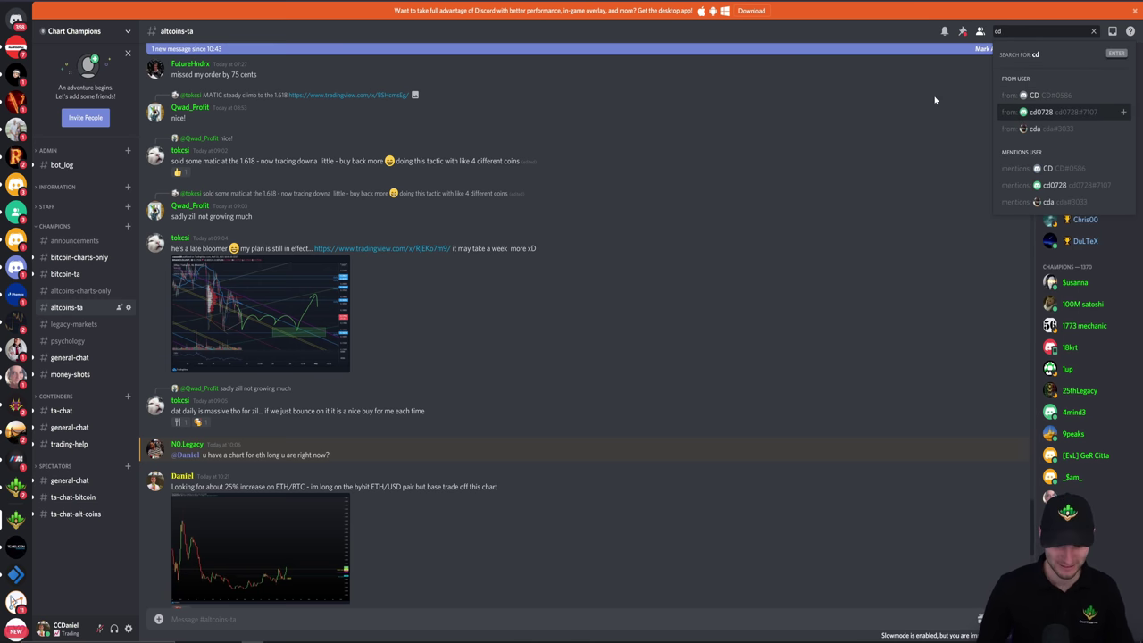
type("aniel")
key("Return")
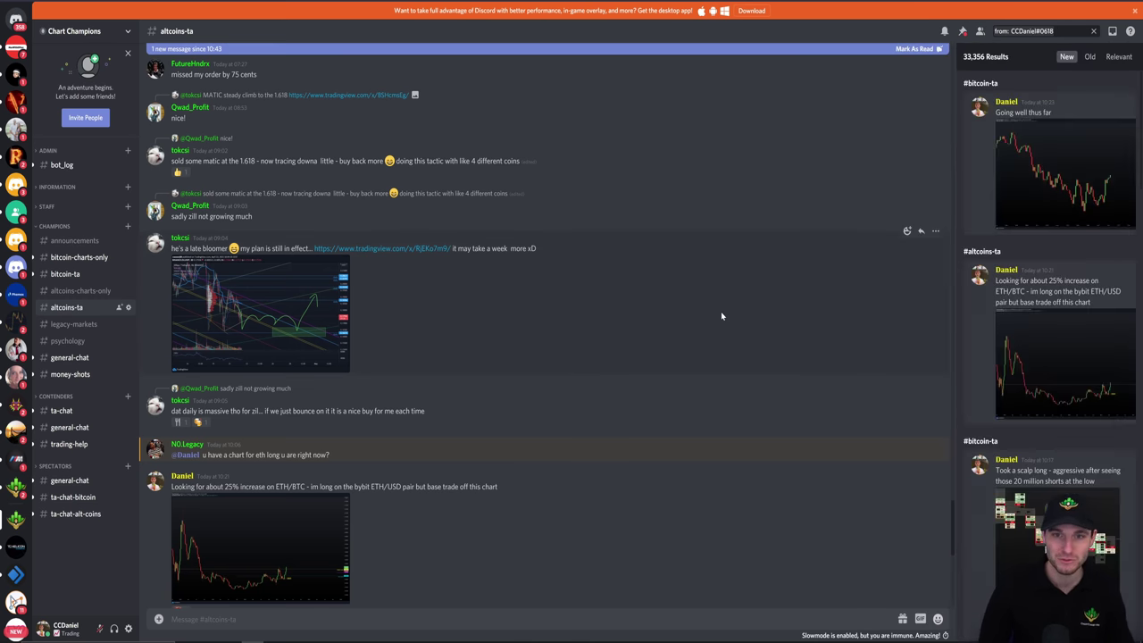
Step: Search those messages for 570 and jump to the 'not yet, want it around 570' post
type("2")
key("BackSpace")
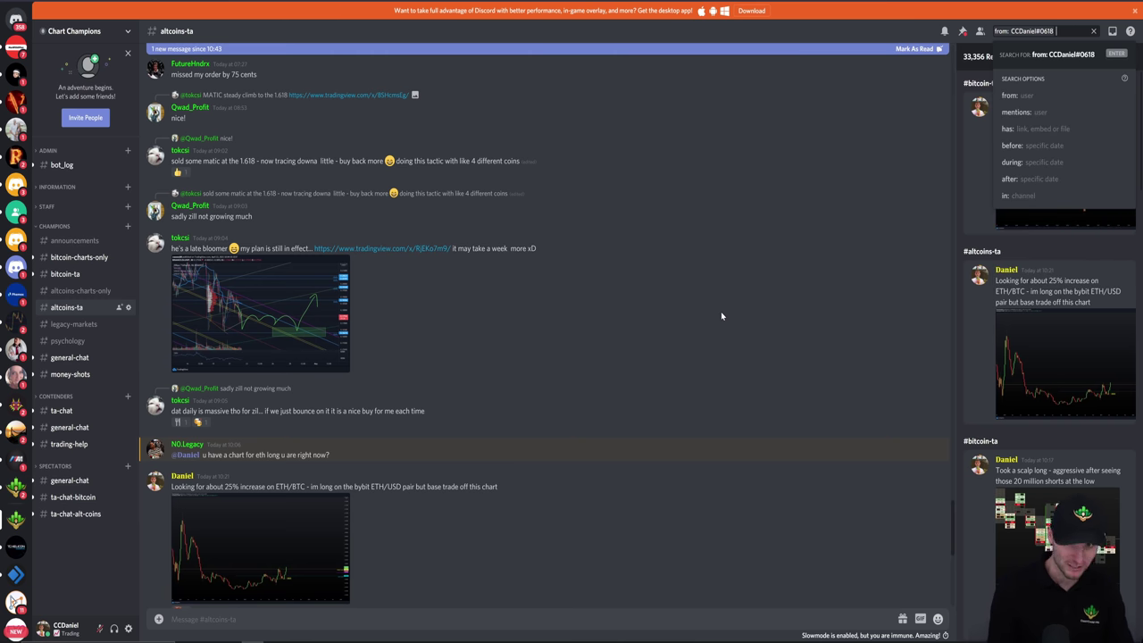
type("46")
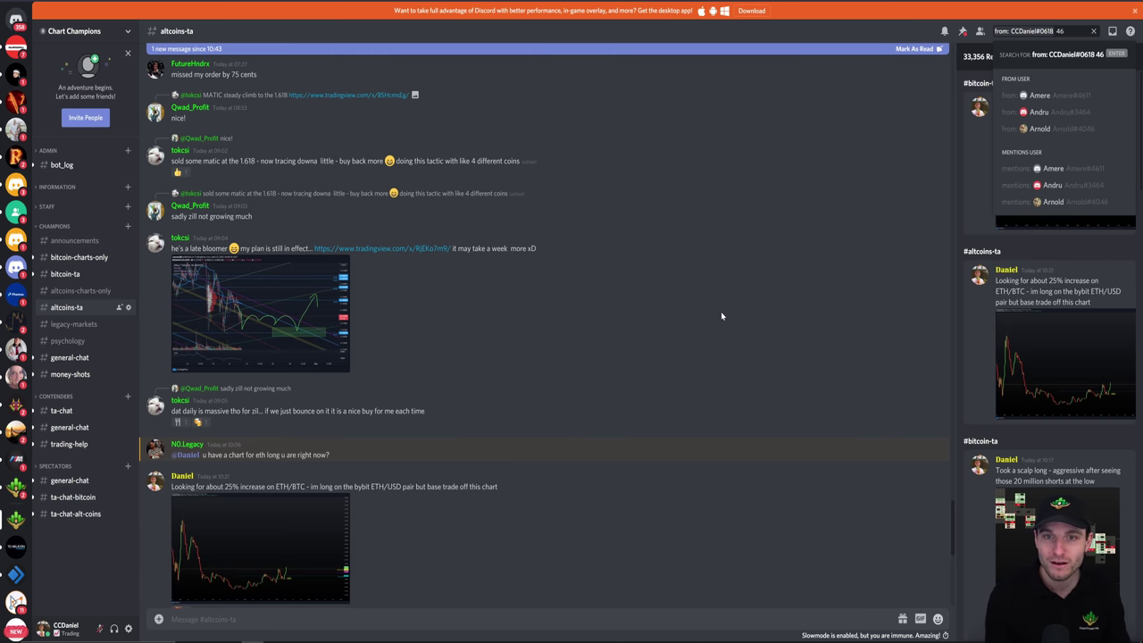
key("BackSpace")
key("BackSpace")
type("5")
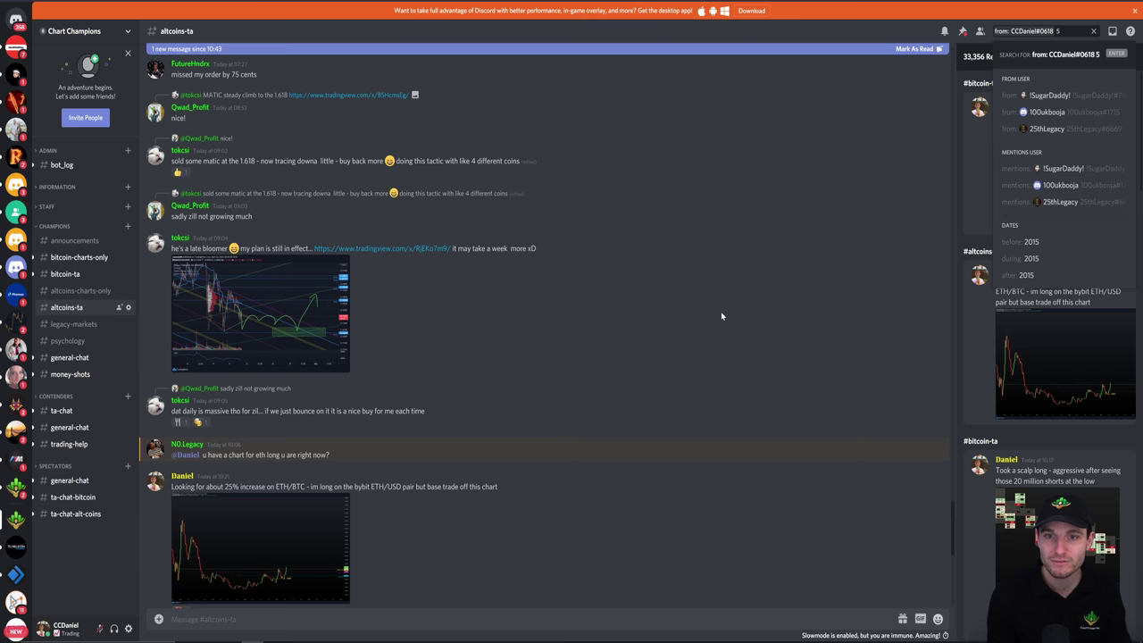
type("7")
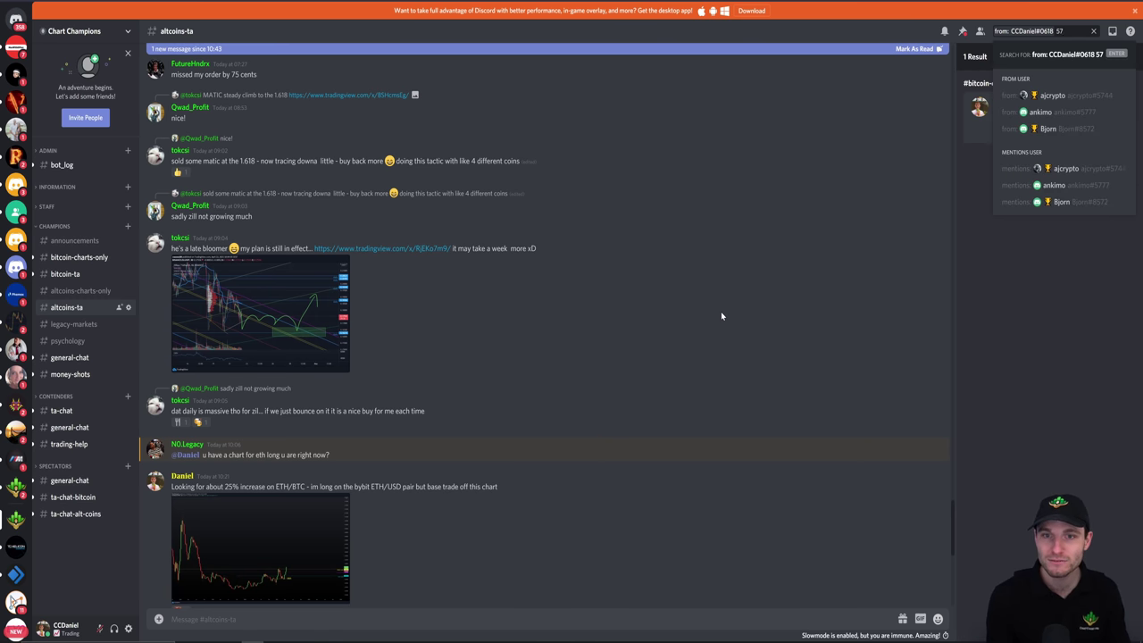
type("0")
key("Return")
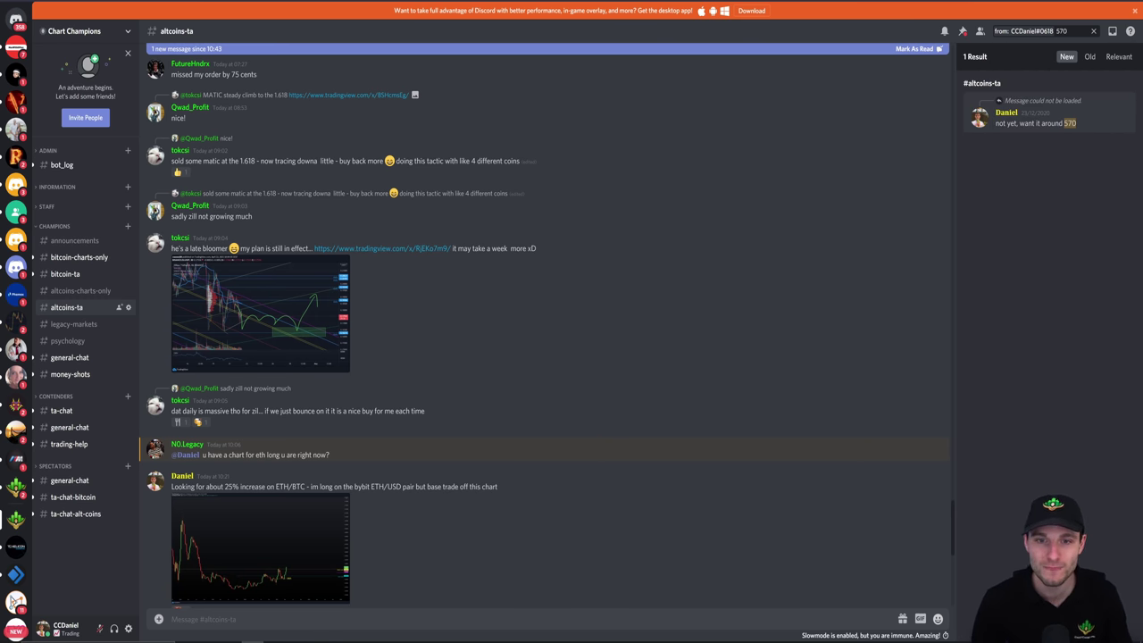
left_click(1124, 101)
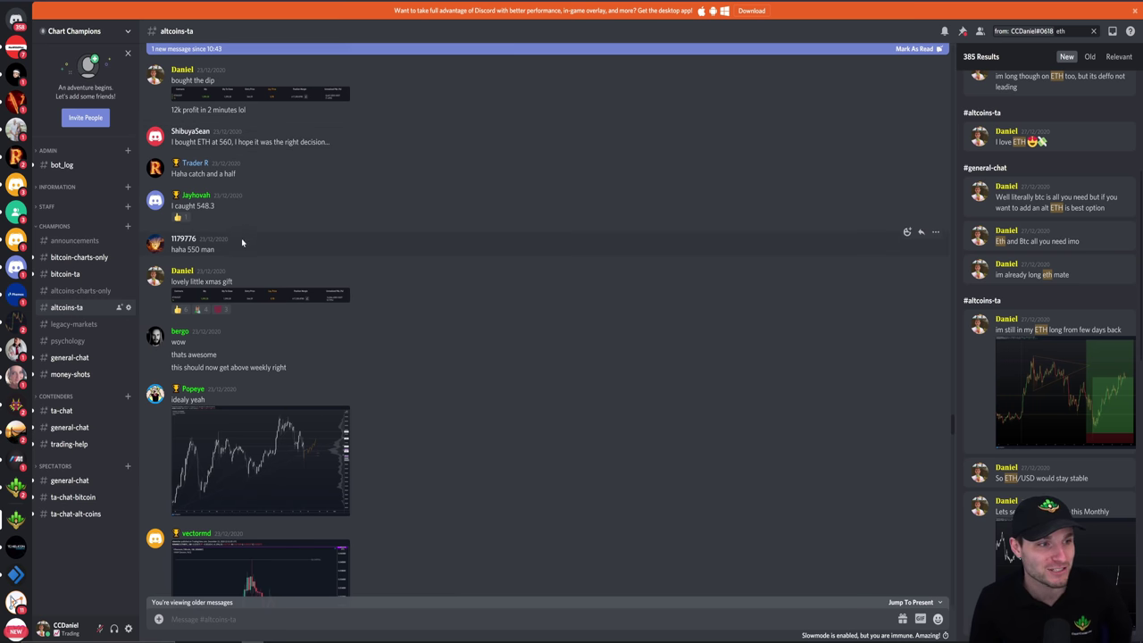
Step: Scroll through the December 2020 altcoins-ta replies to the 'instant 15% bounce on XRP' and 0.2190 entry posts
scroll(458, 211, "down", 2)
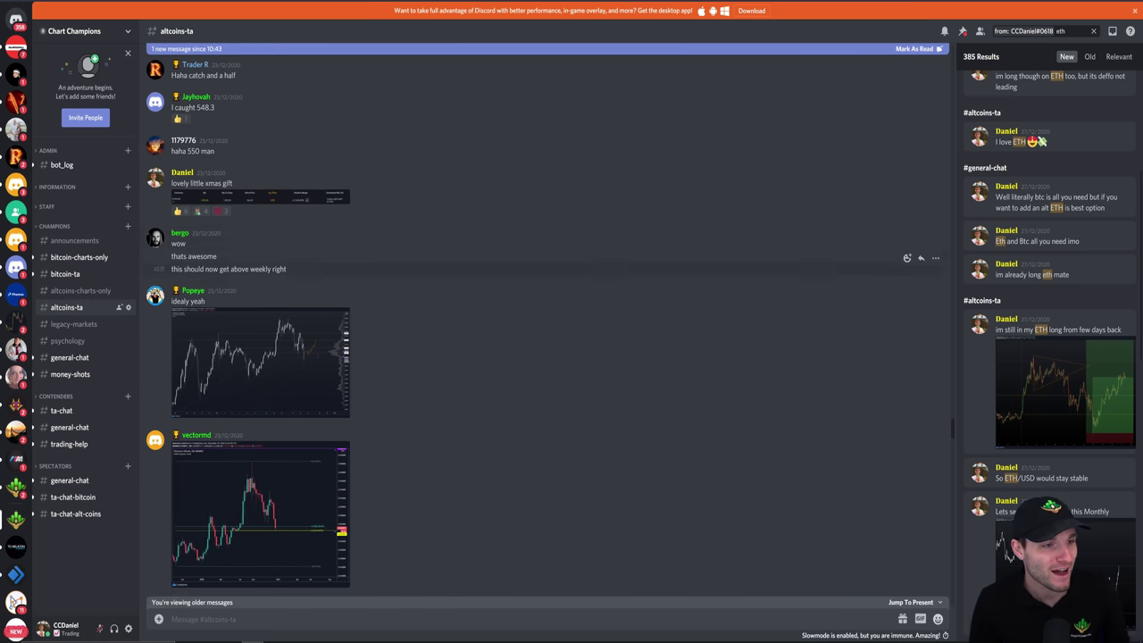
scroll(449, 274, "down", 10)
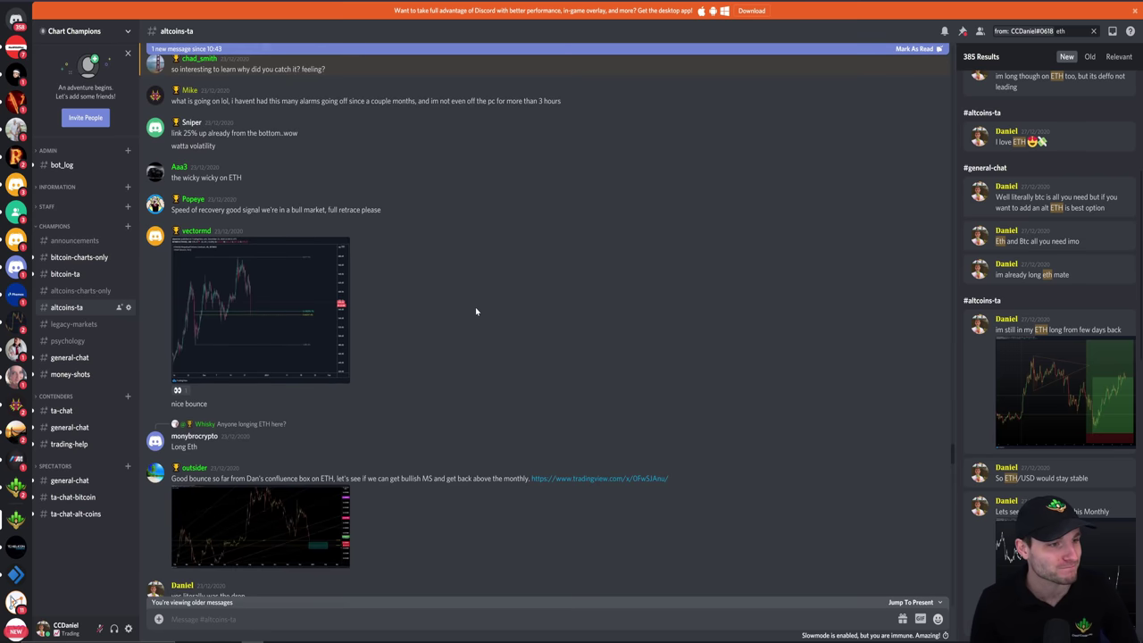
scroll(487, 327, "down", 5)
scroll(487, 334, "down", 3)
scroll(490, 337, "up", 3)
scroll(493, 342, "down", 6)
scroll(499, 352, "down", 4)
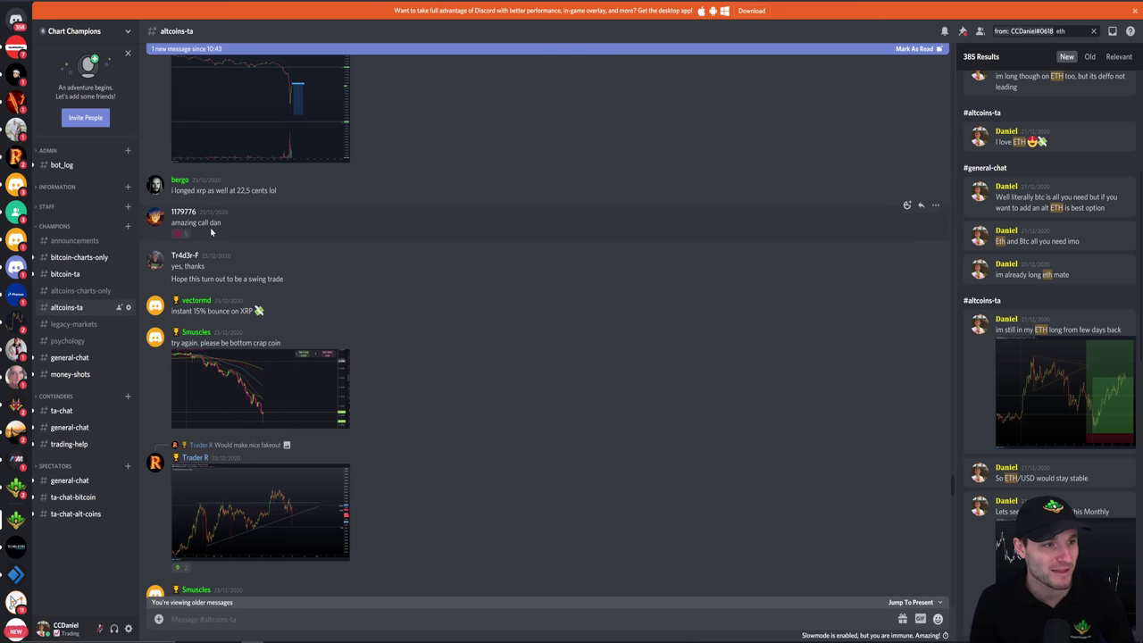
scroll(465, 250, "down", 2)
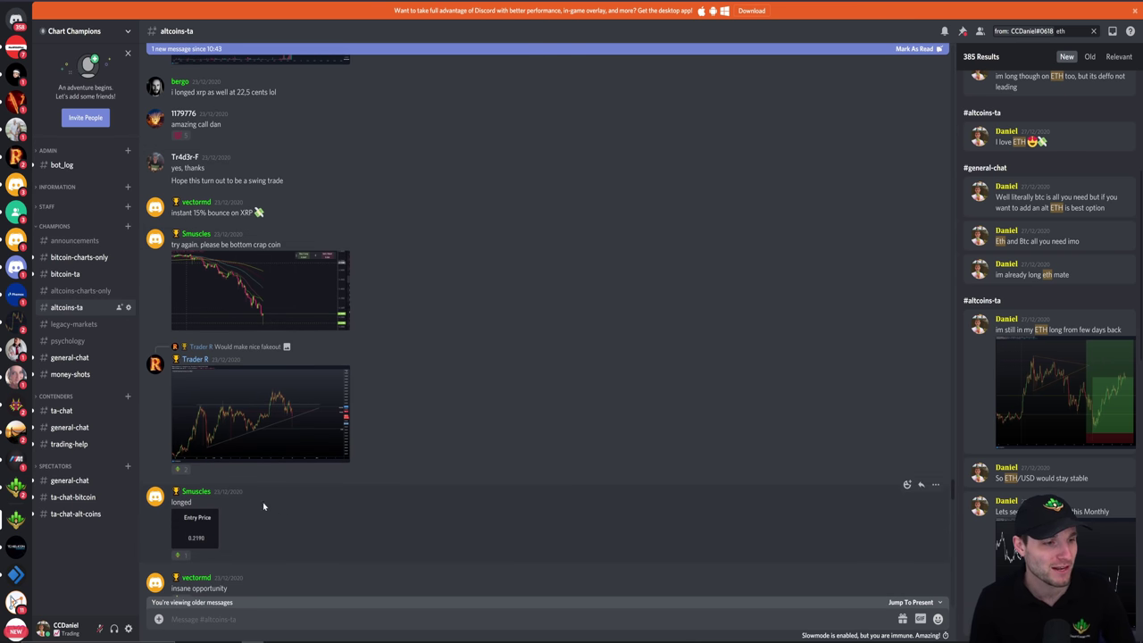
scroll(417, 411, "down", 5)
scroll(416, 411, "down", 1)
scroll(332, 273, "up", 5)
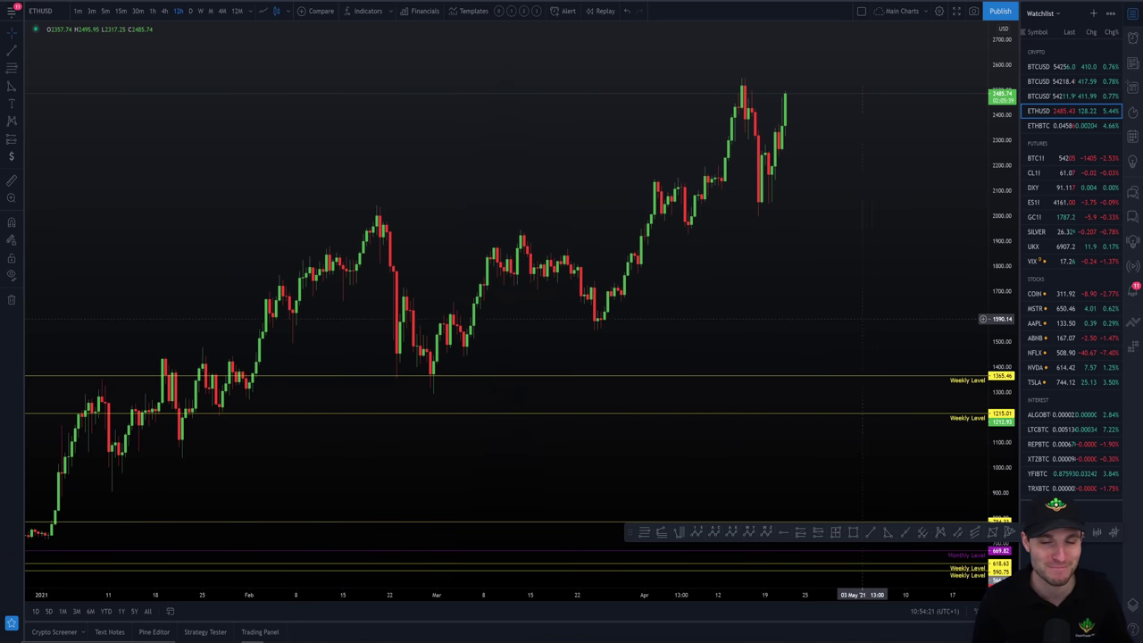
Step: Pan and zoom the ETHUSD chart through the January–April 2021 price history
scroll(551, 290, "down", 4)
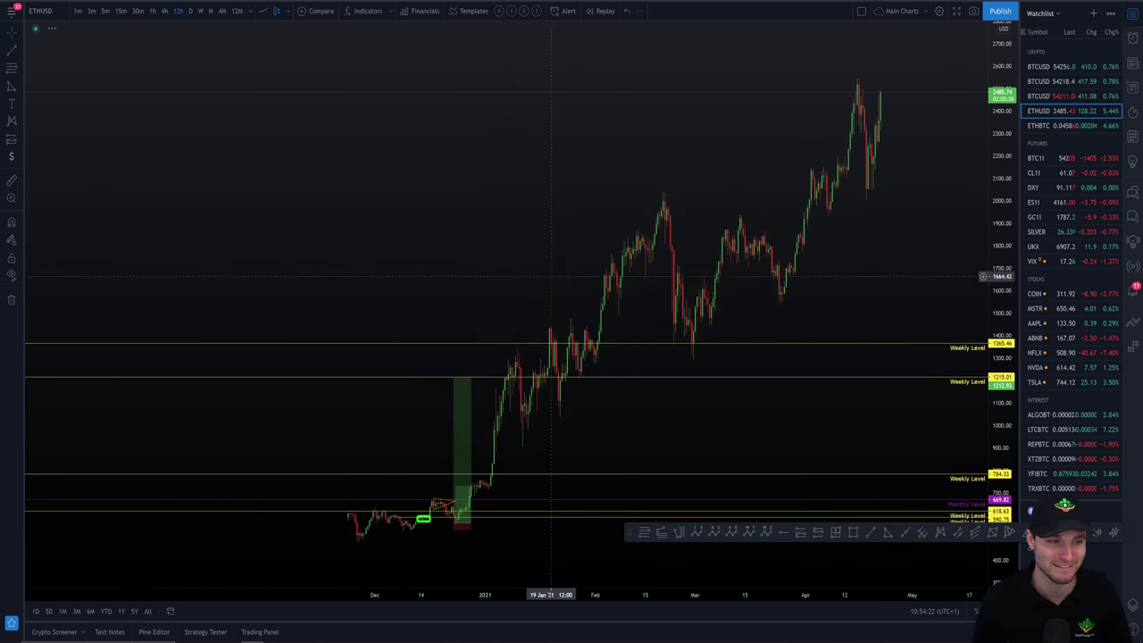
scroll(670, 293, "up", 10)
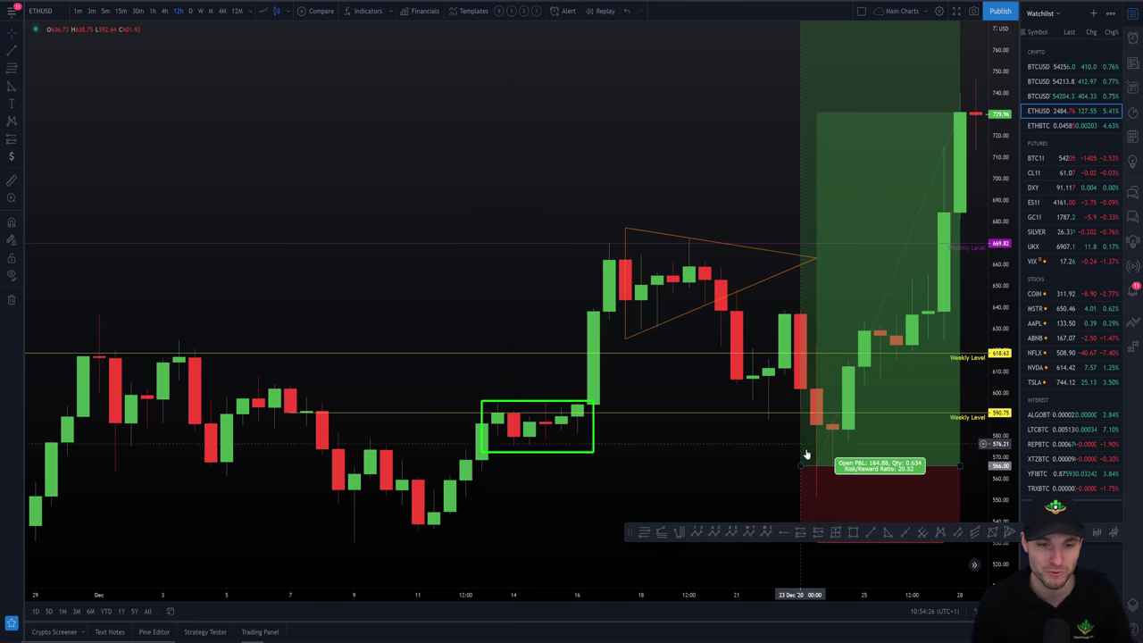
scroll(816, 479, "down", 6)
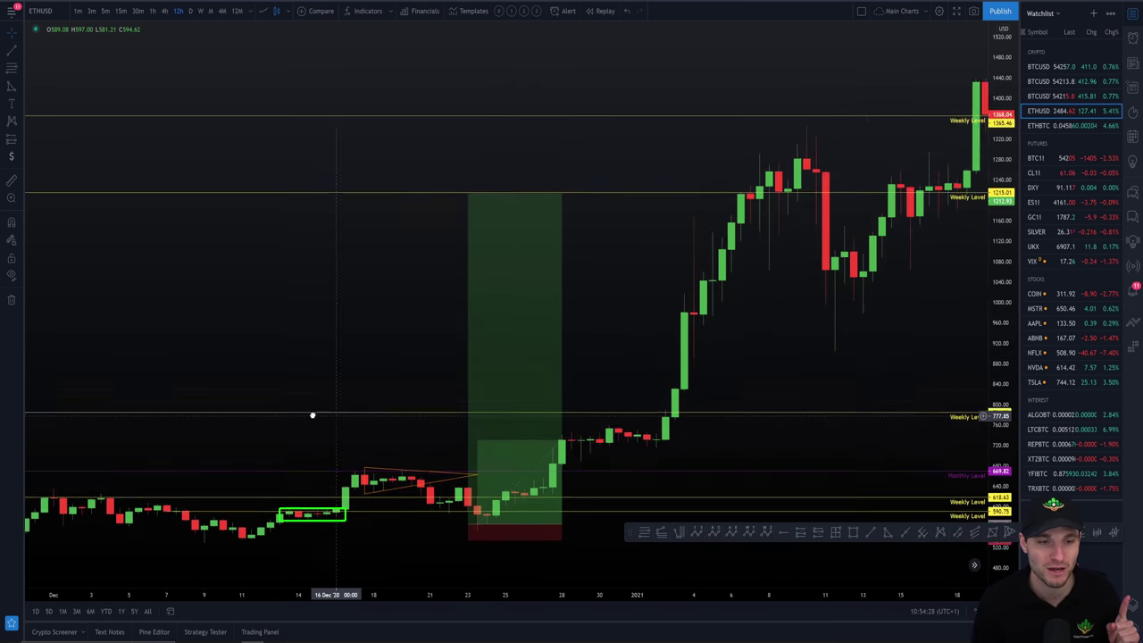
left_click_drag(886, 381, 542, 271)
scroll(903, 360, "down", 4)
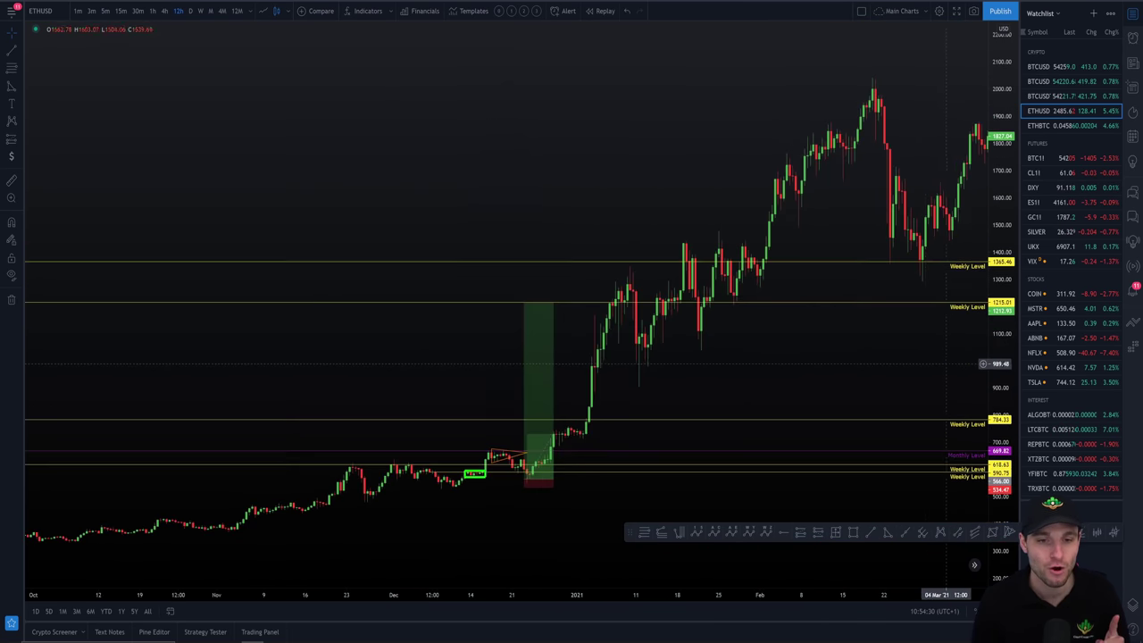
scroll(904, 360, "up", 4)
left_click_drag(903, 360, 427, 350)
scroll(870, 231, "down", 3)
scroll(865, 227, "up", 2)
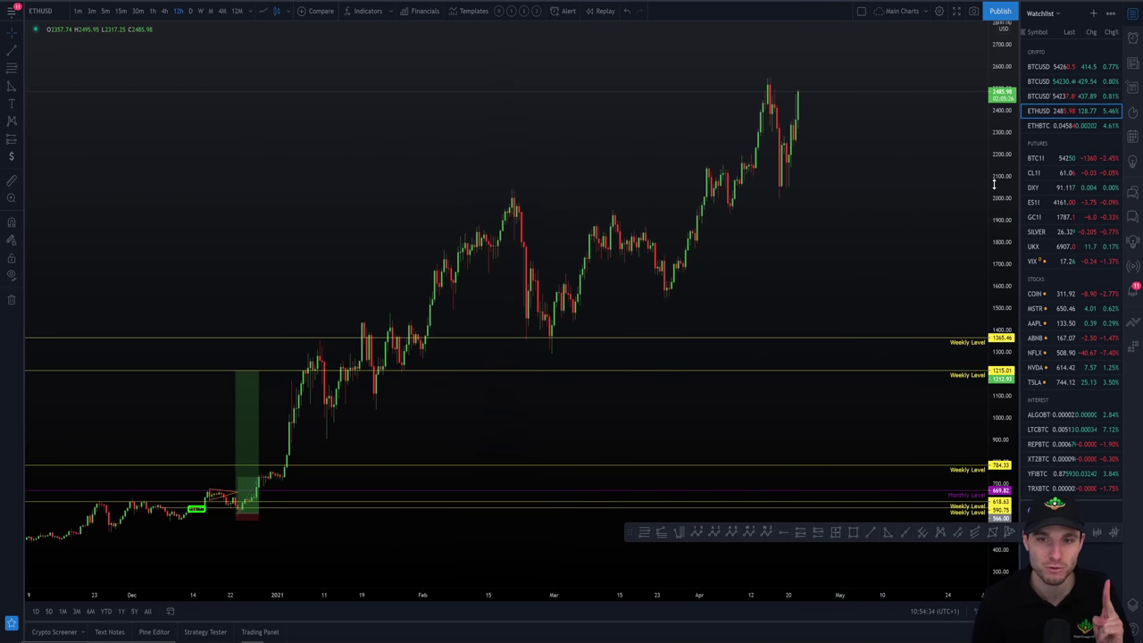
Step: Compare ETHBTC briefly, return to ETHUSD, and move the drawing toolbar off the candles
left_click(1039, 126)
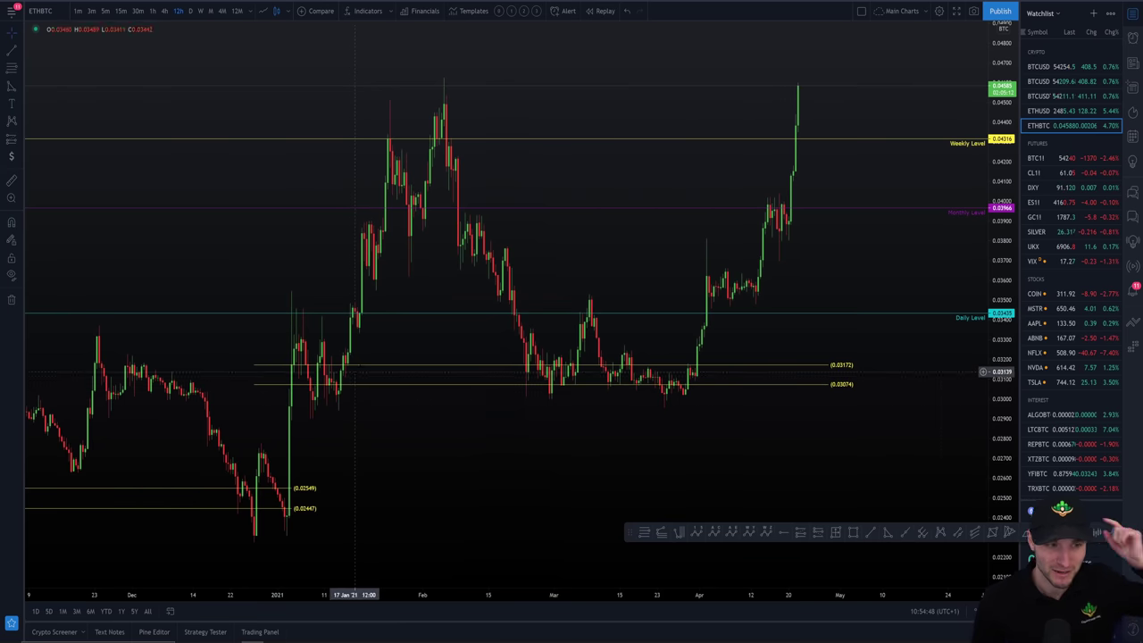
left_click(1039, 111)
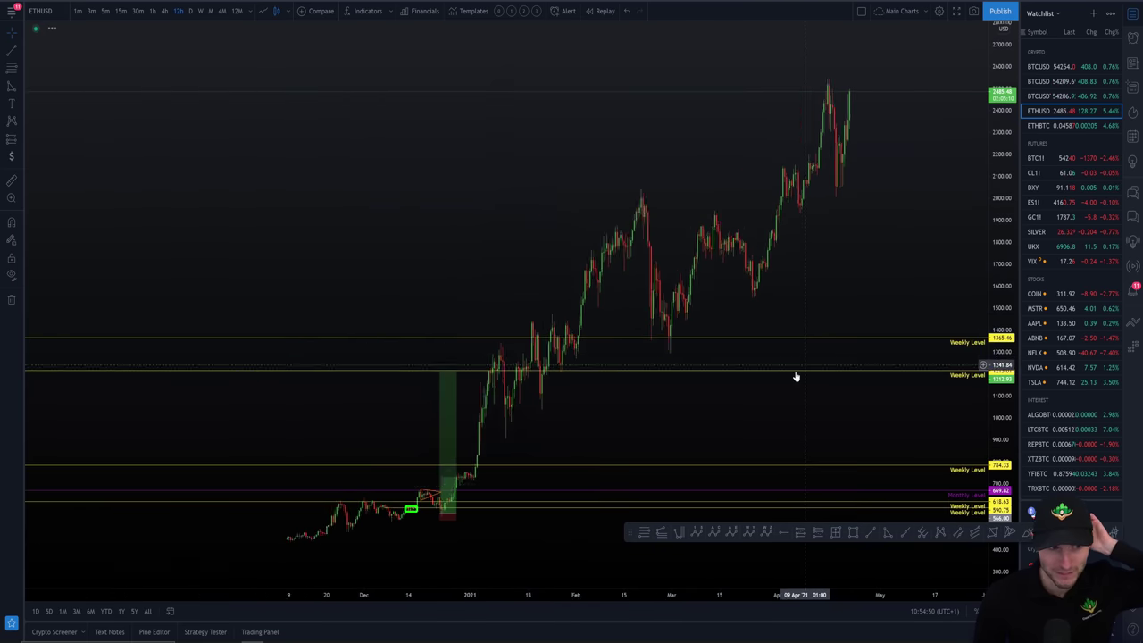
scroll(427, 361, "up", 3)
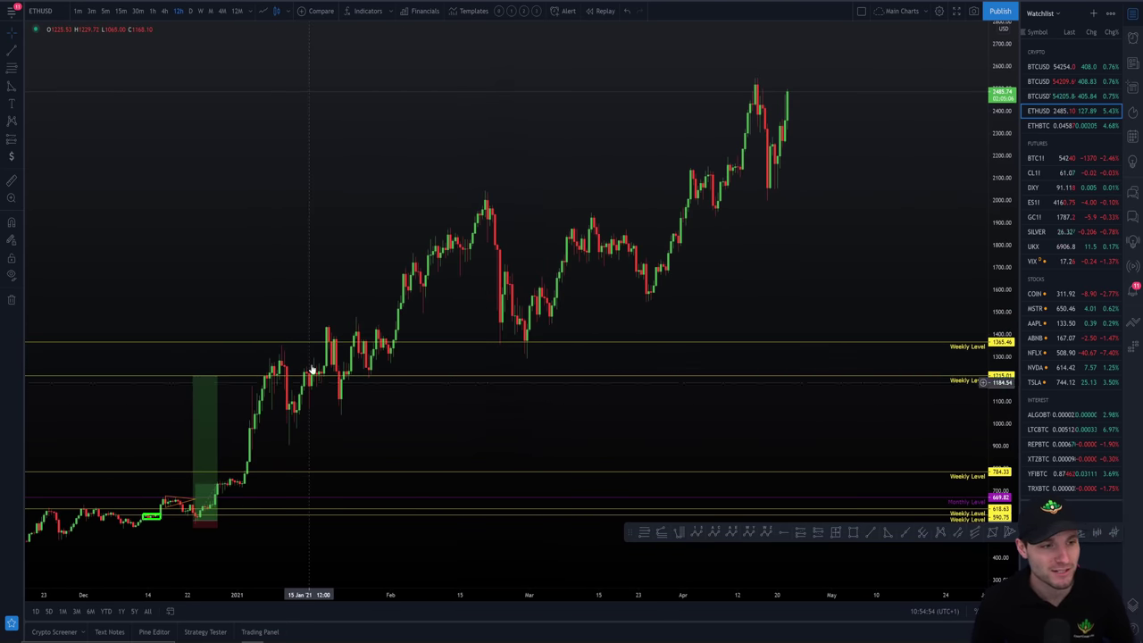
scroll(343, 393, "up", 3)
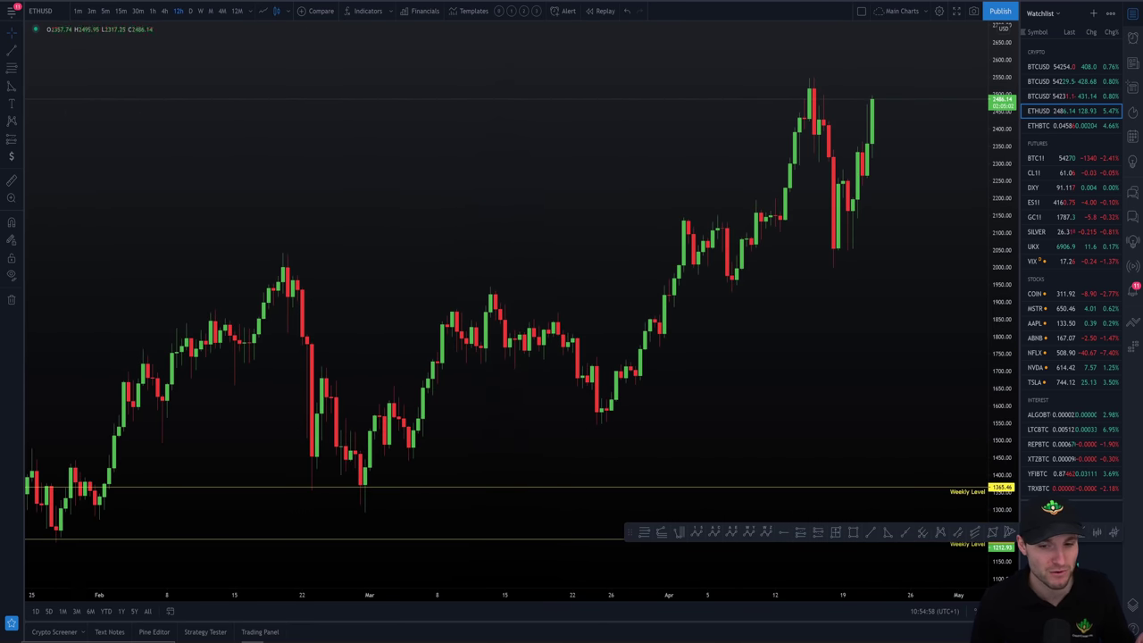
mouse_move(625, 532)
left_mouse_down()
mouse_move(634, 561)
mouse_move(635, 533)
left_mouse_up()
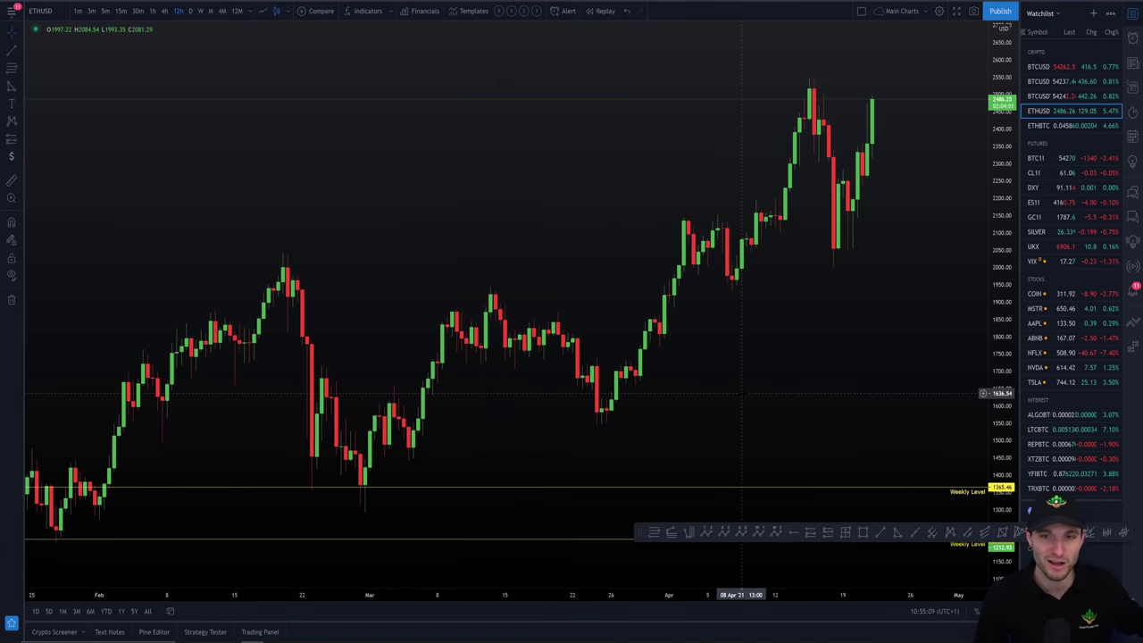
scroll(831, 277, "down", 3)
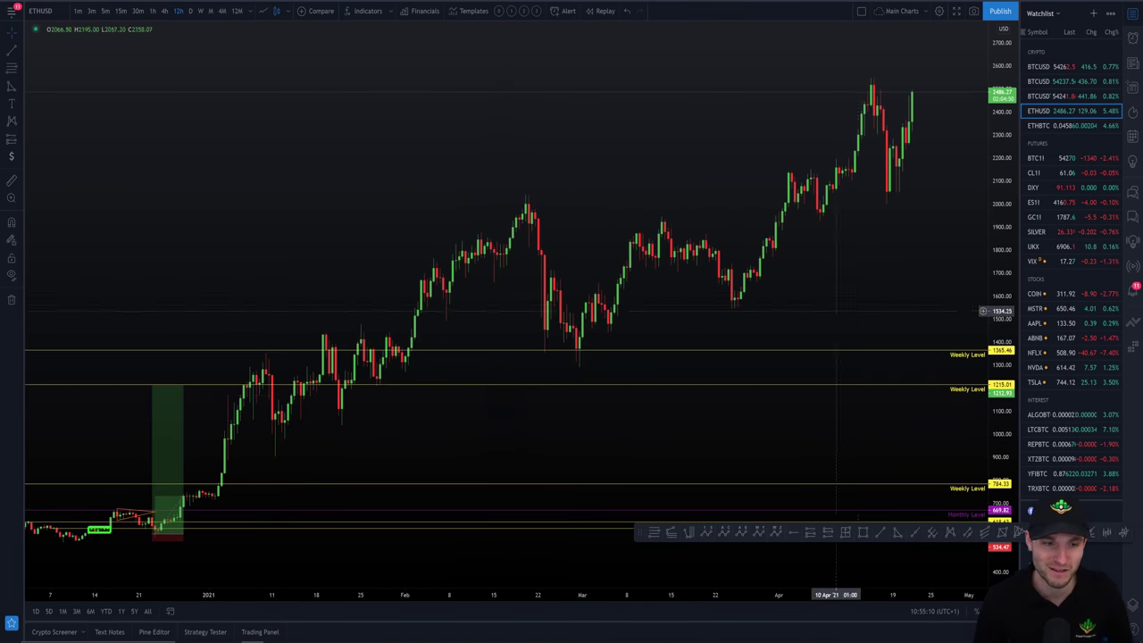
scroll(826, 279, "down", 3)
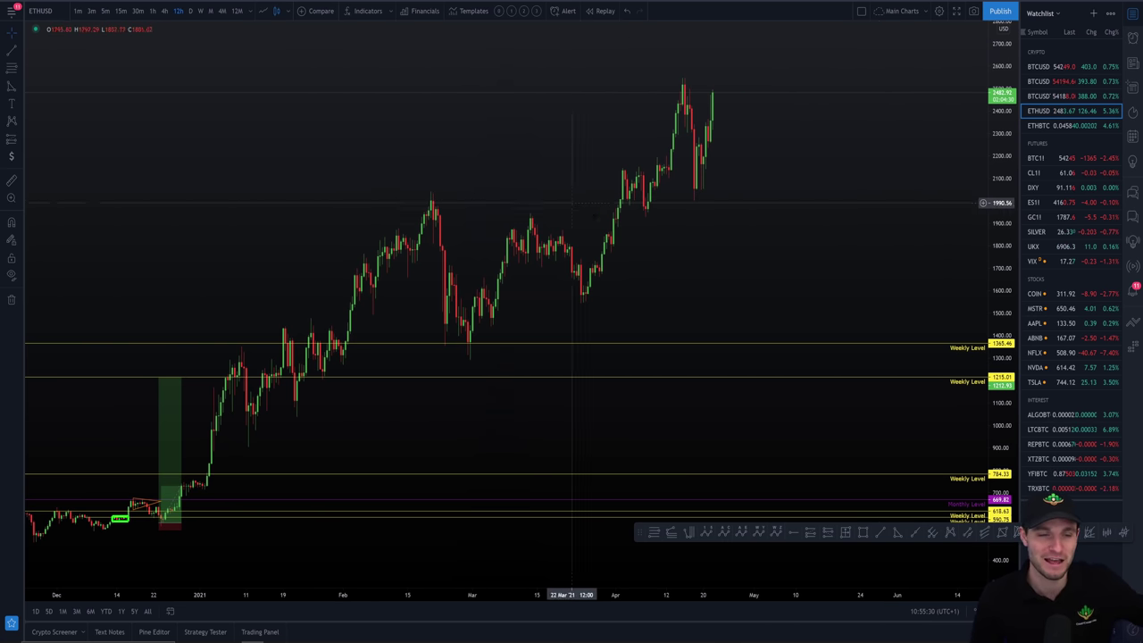
scroll(706, 234, "up", 1)
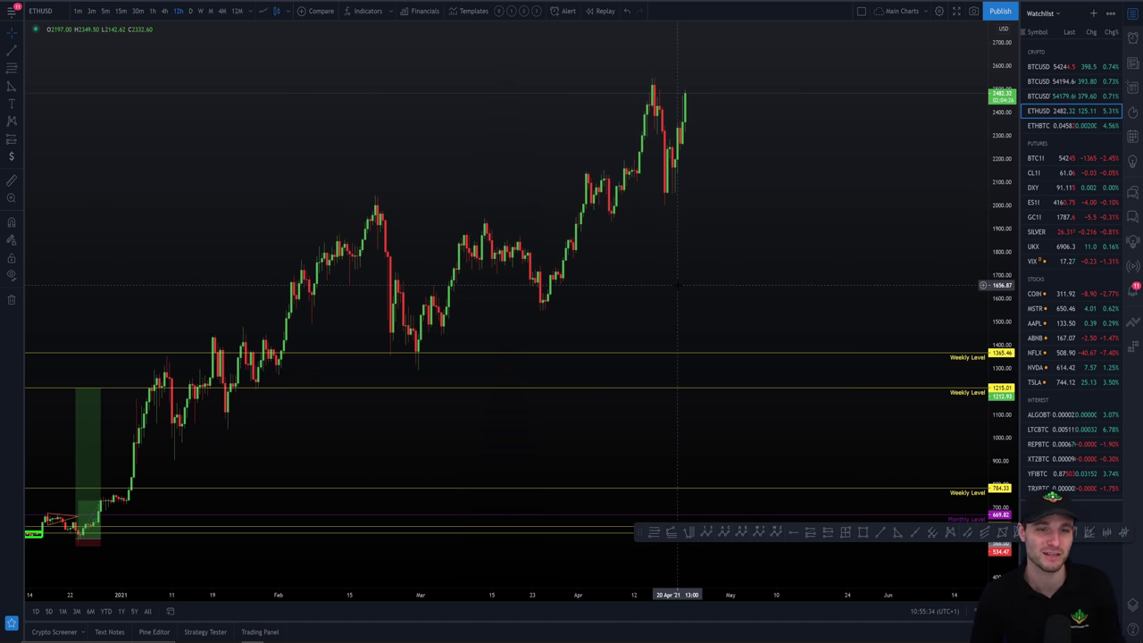
scroll(715, 284, "down", 3)
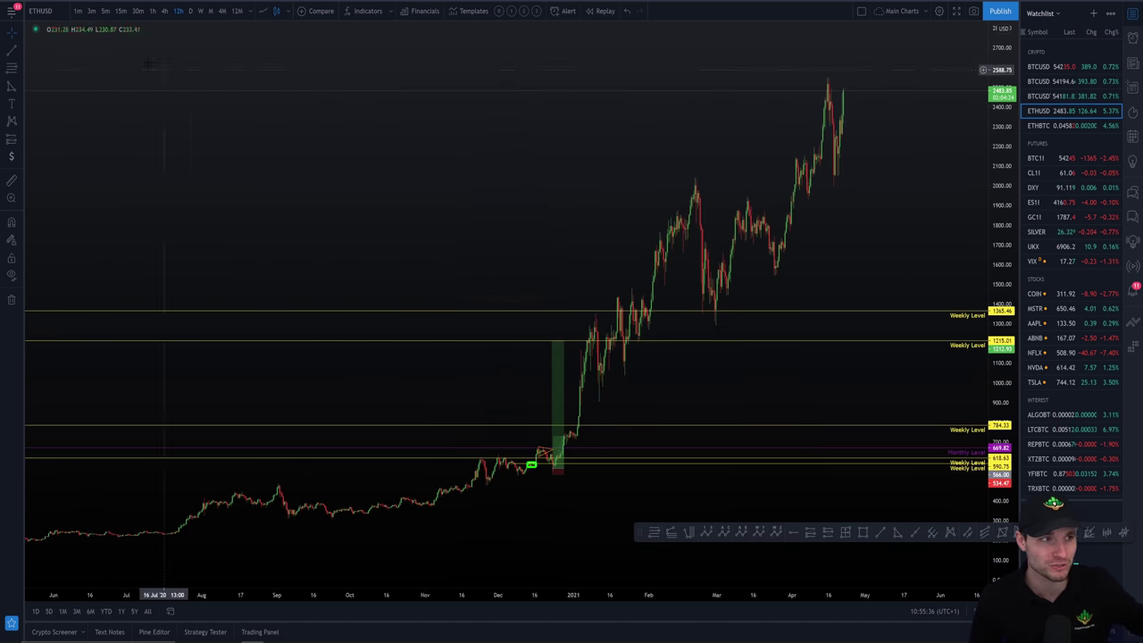
scroll(938, 223, "up", 2)
scroll(907, 269, "up", 2)
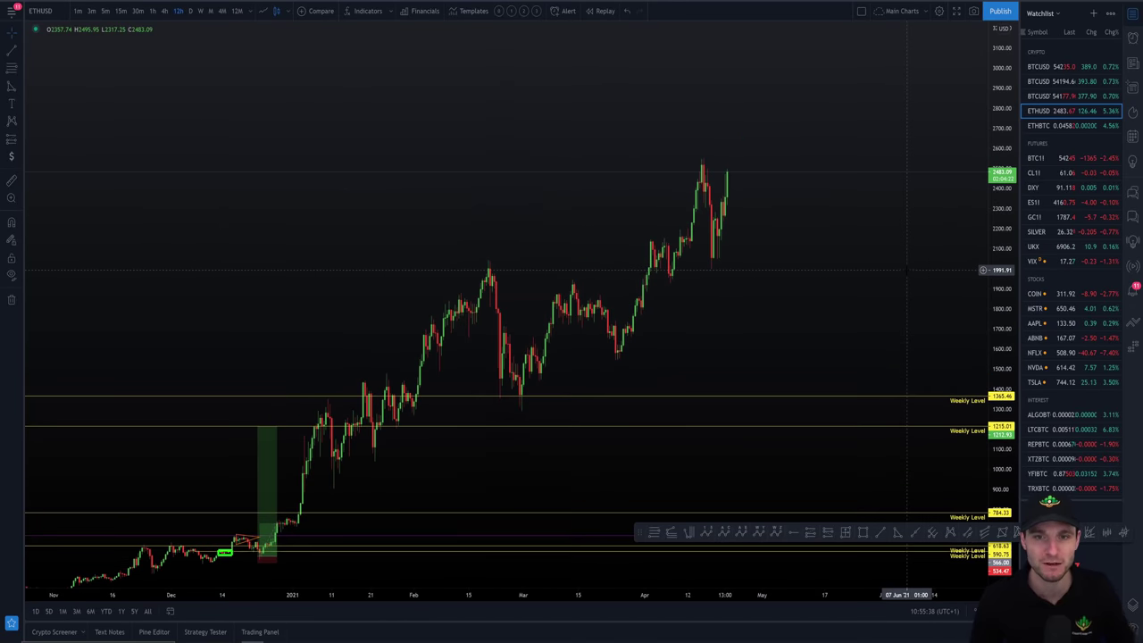
Step: Show ETHBTC on weekly candles and pan its history from 2018 to the latest 0.0459 candle
left_click(1047, 126)
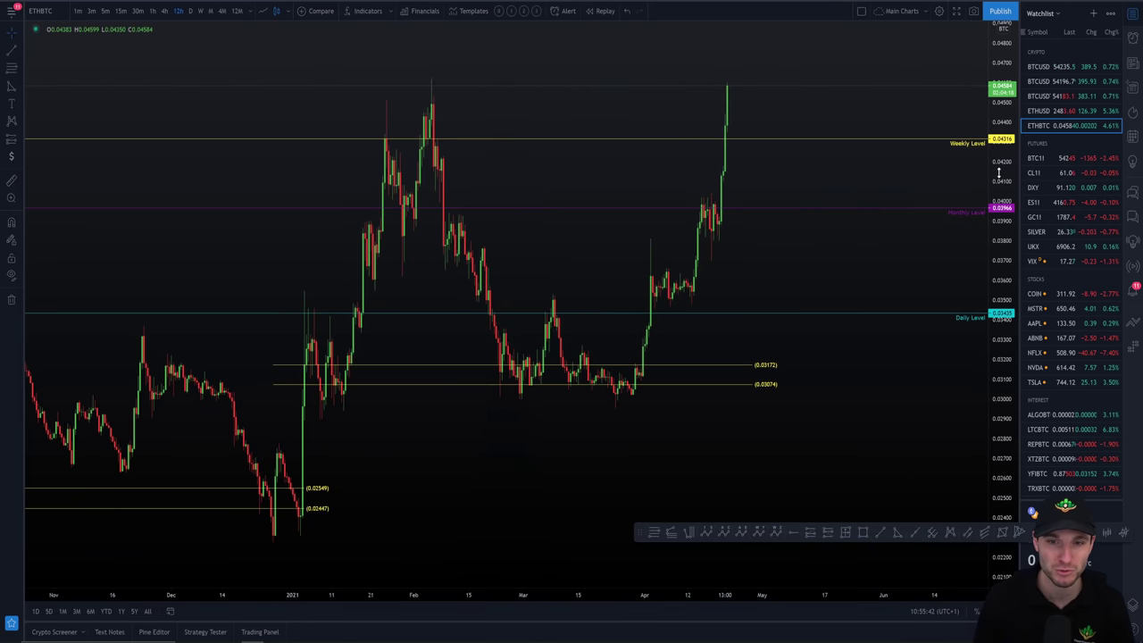
left_click(202, 12)
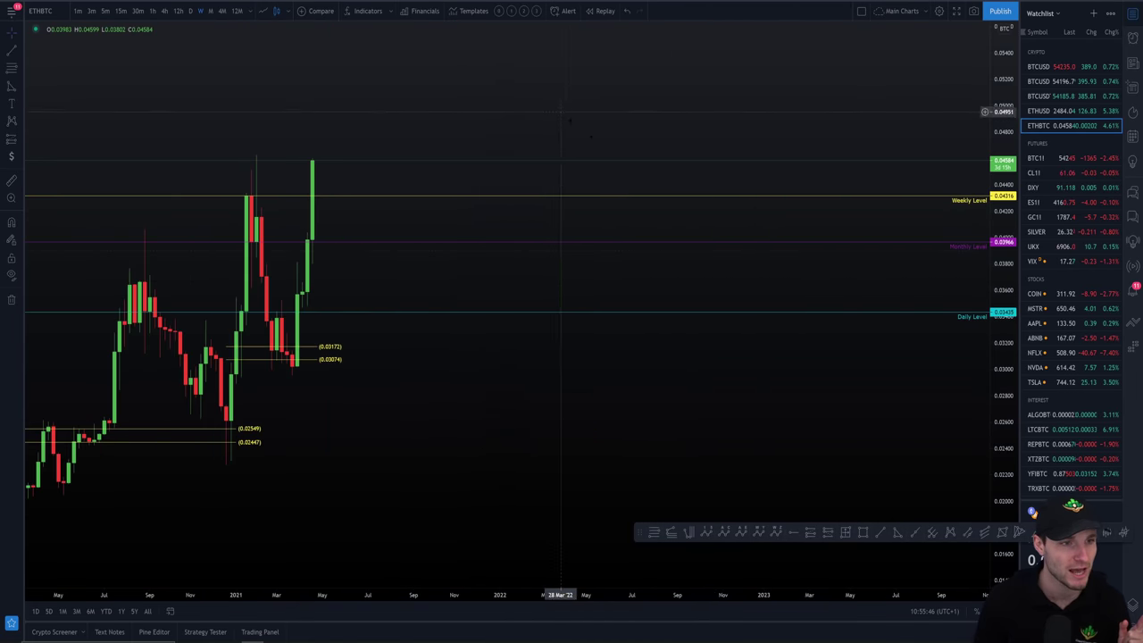
scroll(335, 429, "down", 3)
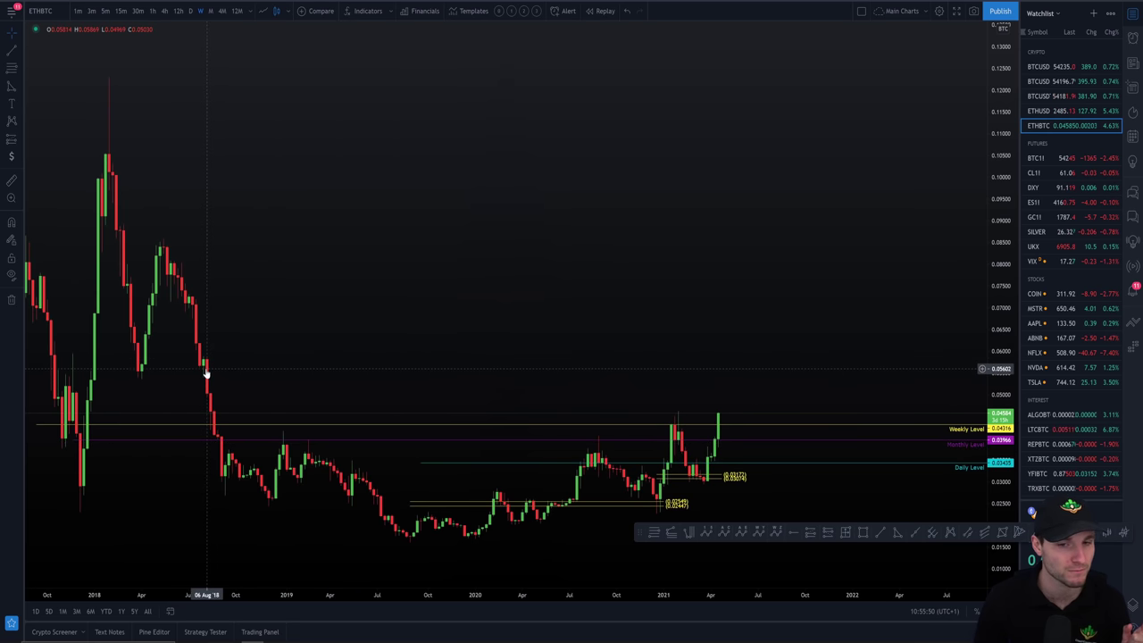
left_click_drag(505, 305, 380, 248)
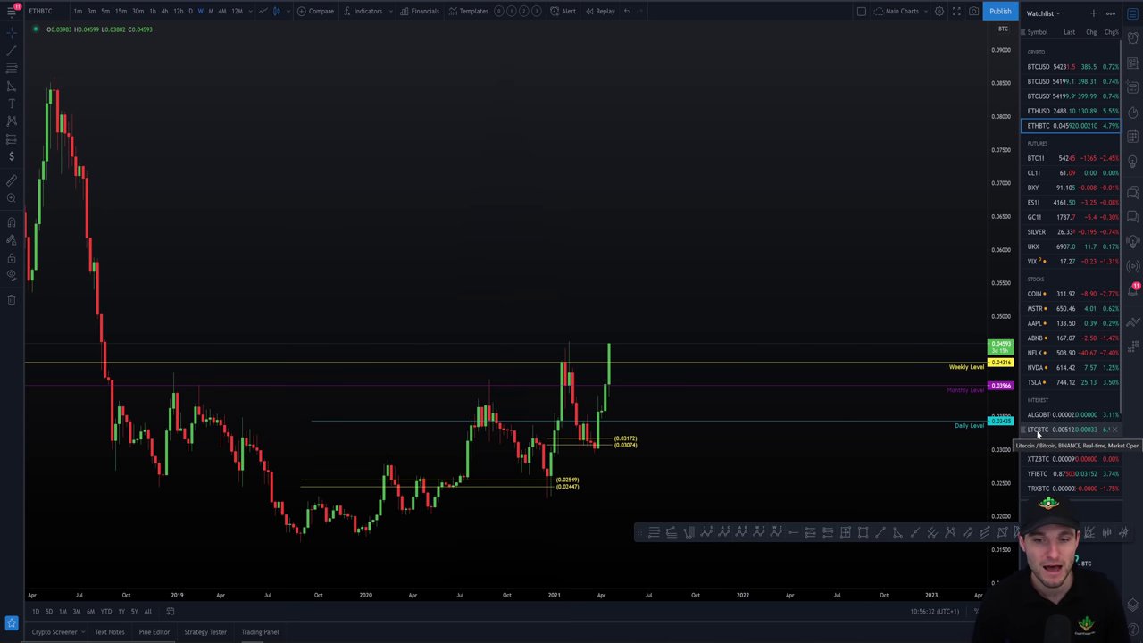
left_click(178, 11)
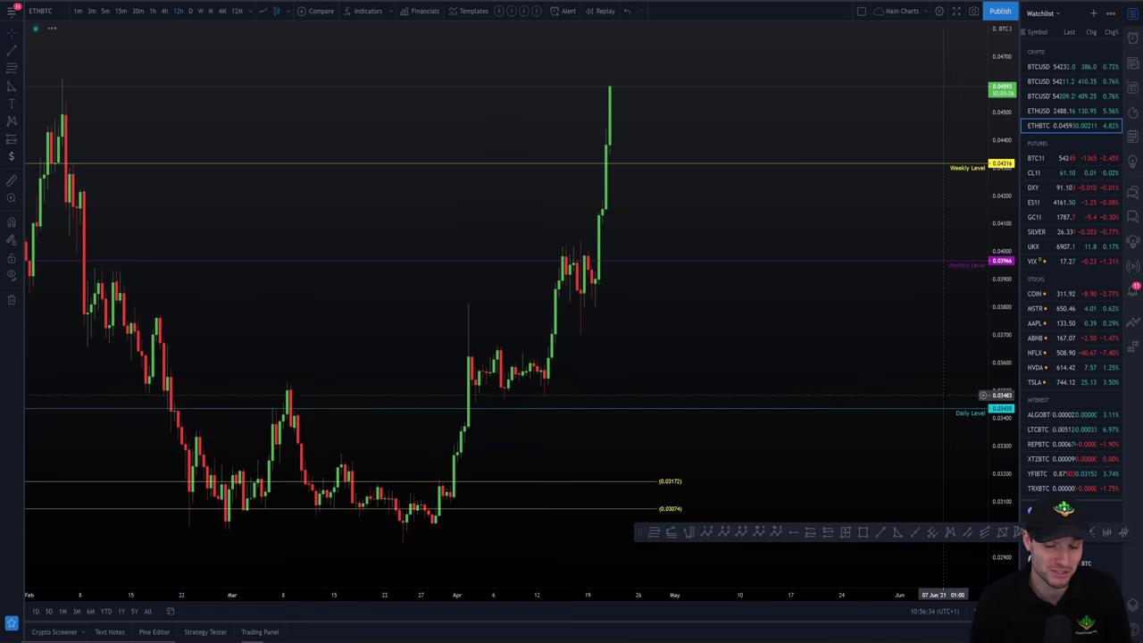
left_click(1052, 430)
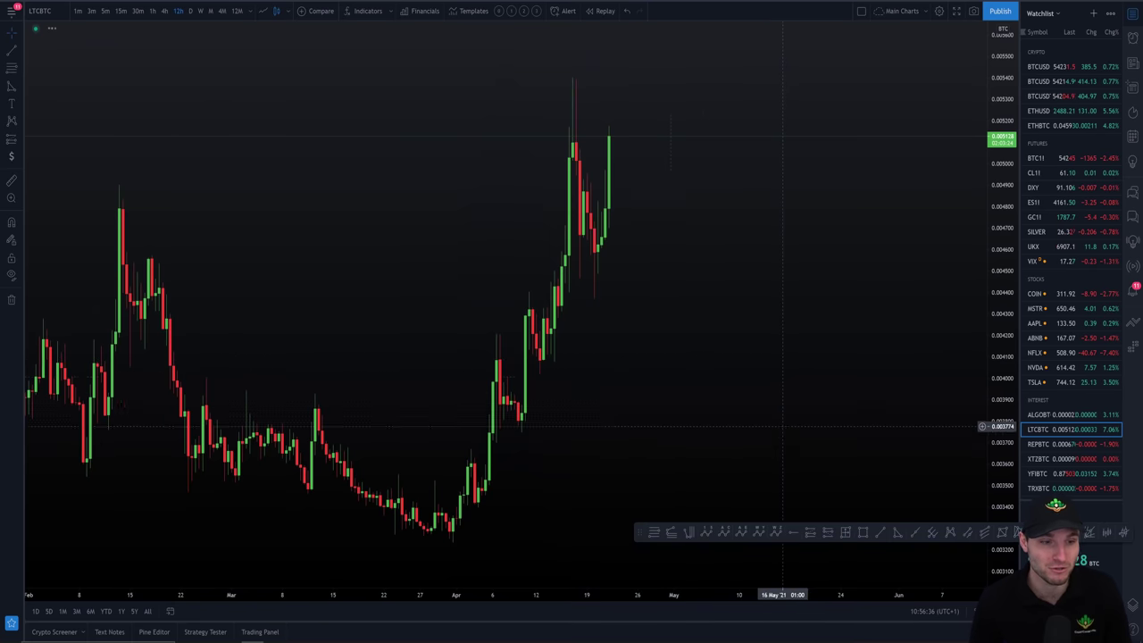
scroll(780, 430, "down", 1)
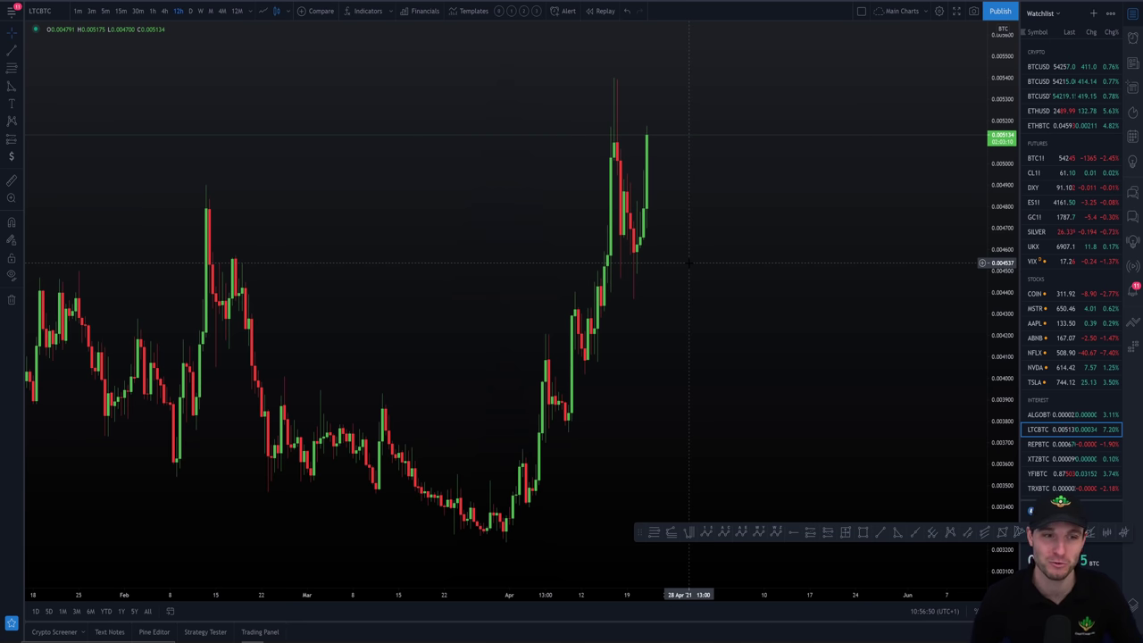
left_click(1047, 125)
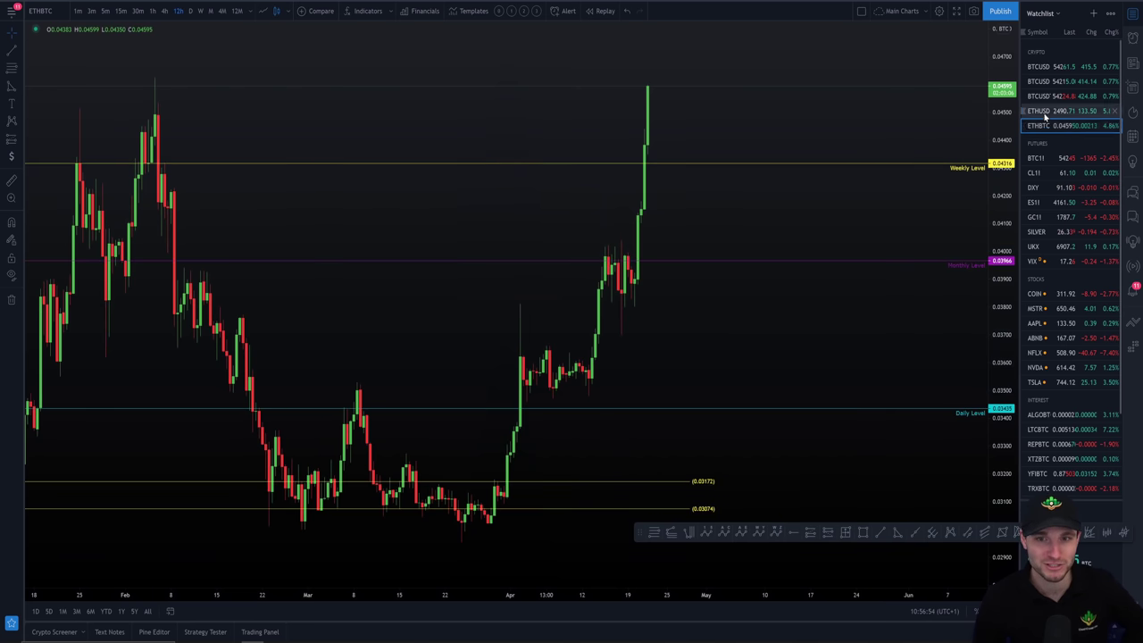
Step: Switch to the ETHUSD 12-hour chart with weekly levels at 1365 and 1215
left_click(1043, 110)
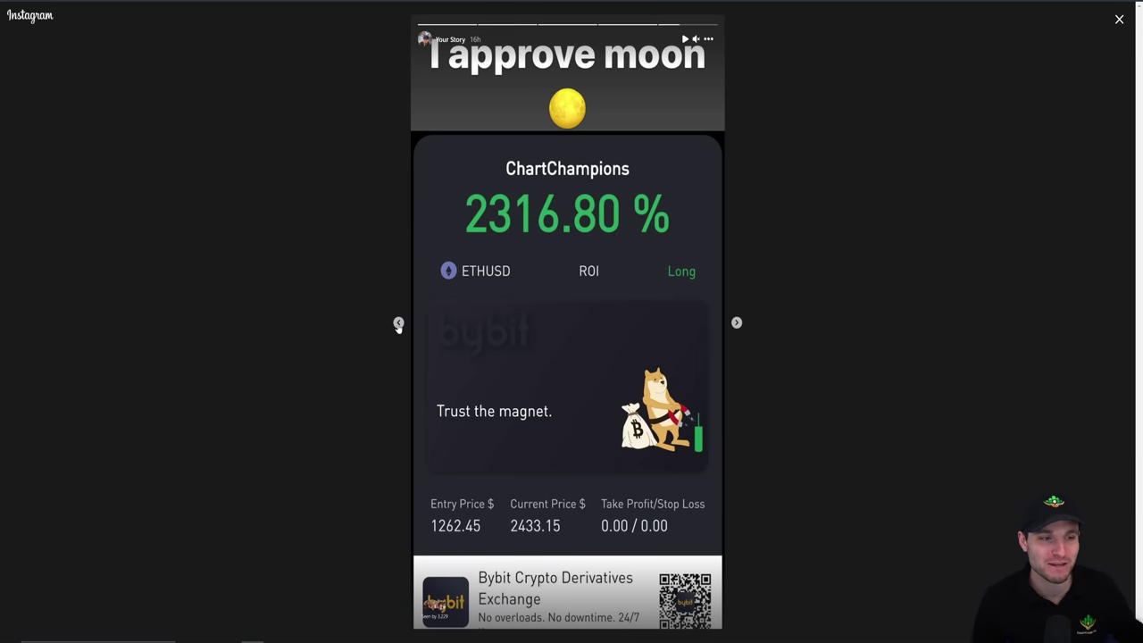
Step: Return to the 'Eth to the moon' story showing the 13.55 % ETHUSD long ROI
left_click(399, 323)
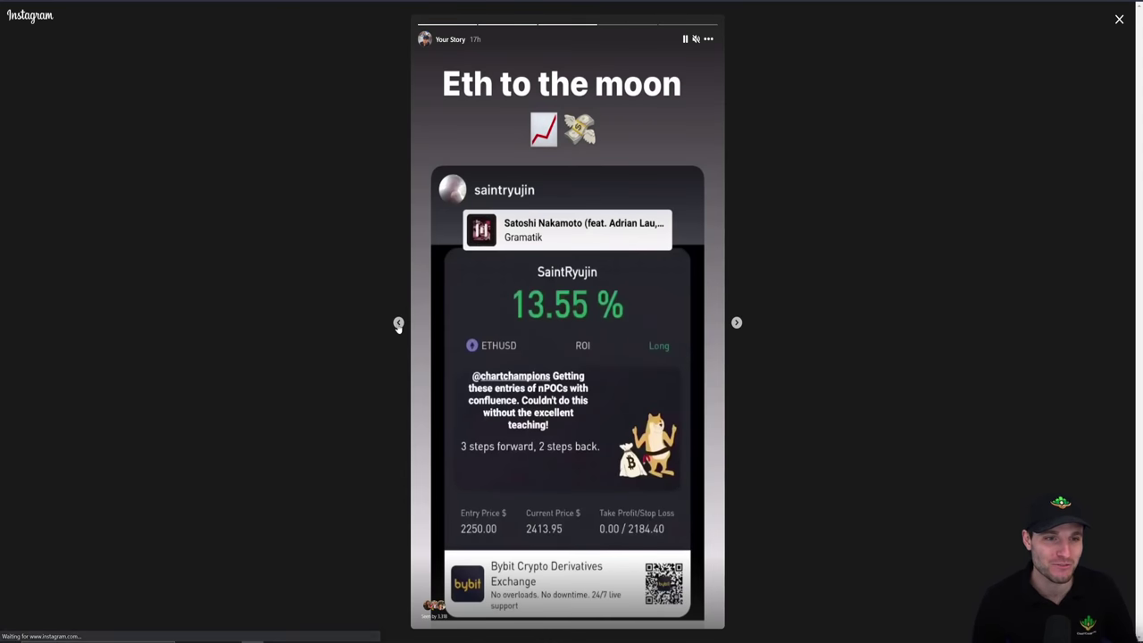